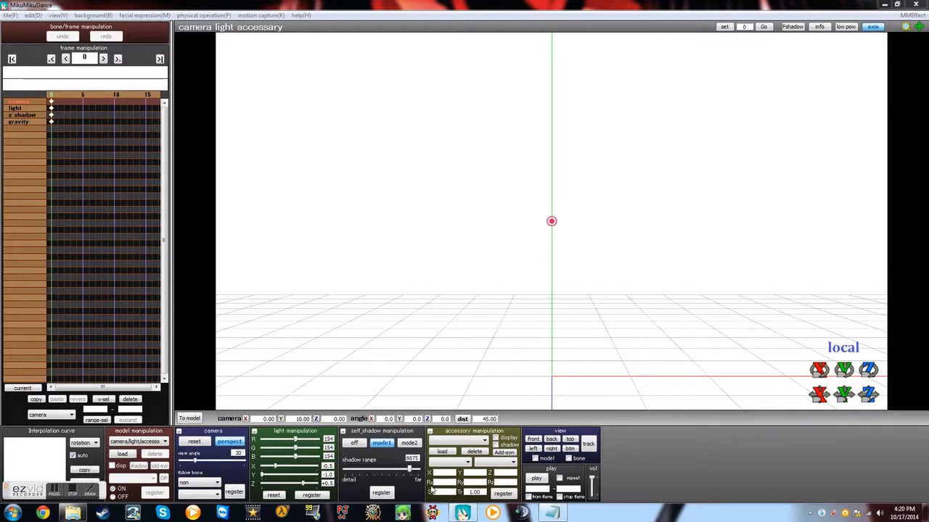
Step: Launch VMDSpectrum from the VMDSpectrum_0002 folder and move its window over the folder window
click(72, 513)
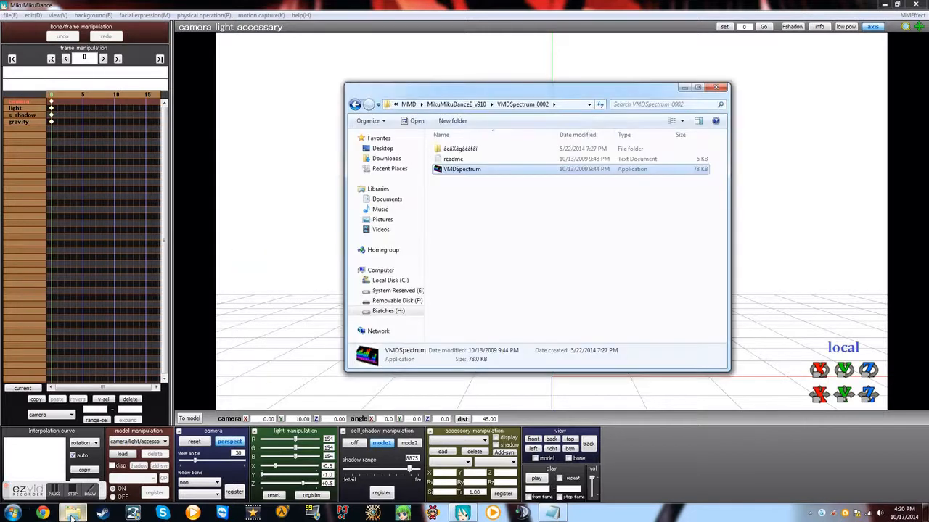
double_click(454, 168)
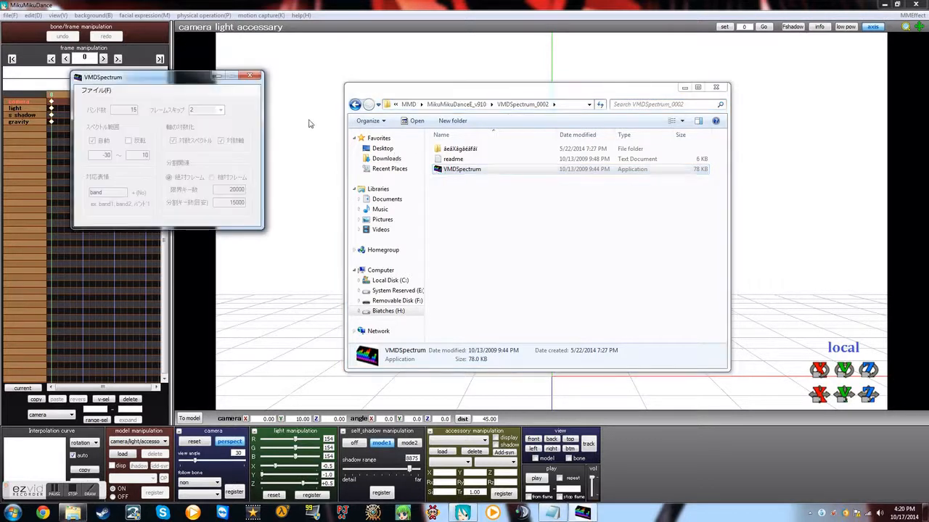
drag(198, 78, 597, 68)
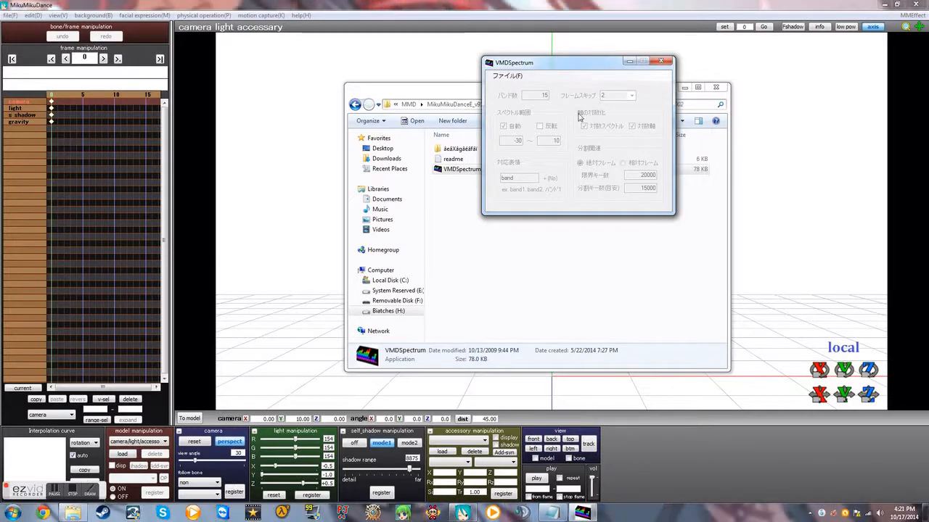
drag(594, 66, 693, 101)
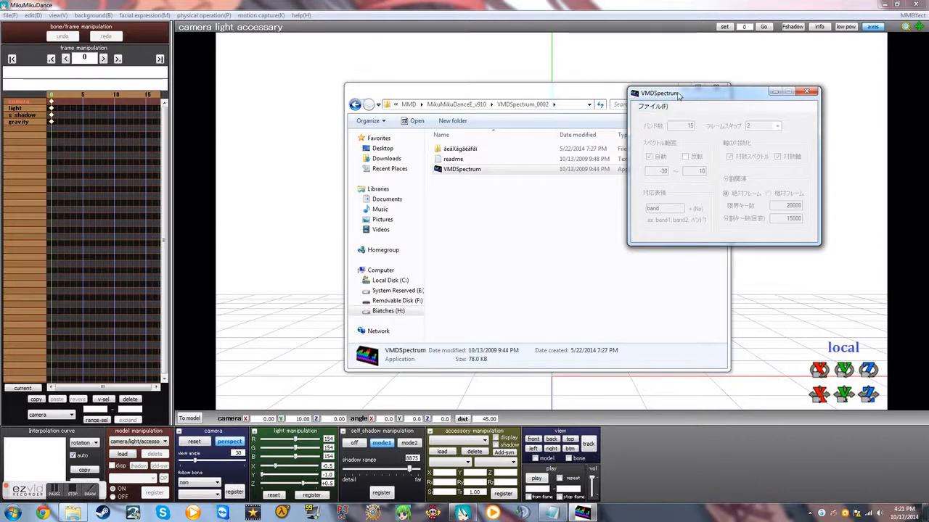
drag(678, 96, 559, 91)
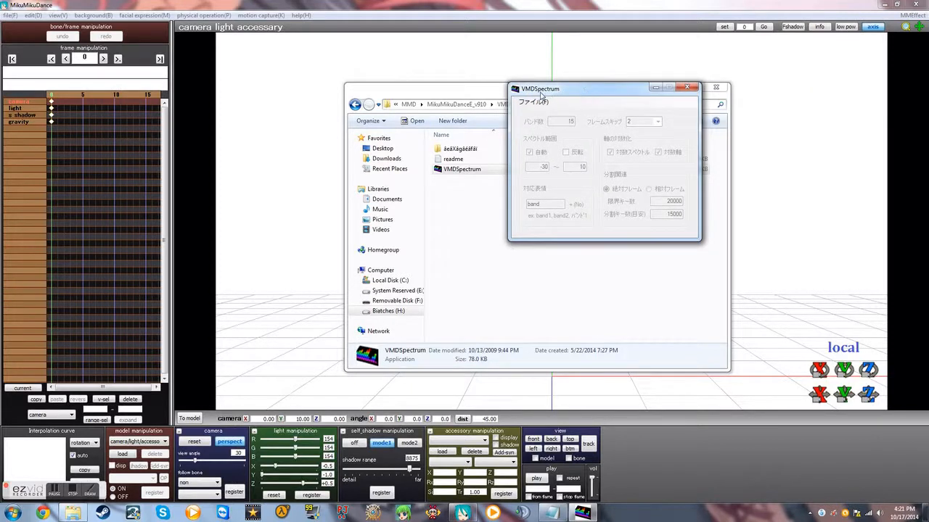
Step: Open the MMD Yellow Wav File from the UserFile Wave folder in VMDSpectrum
click(533, 101)
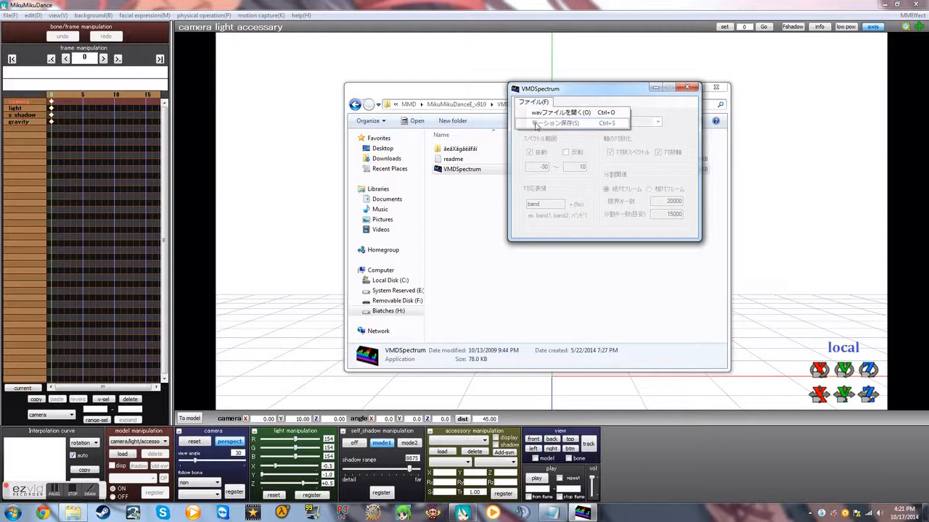
click(559, 113)
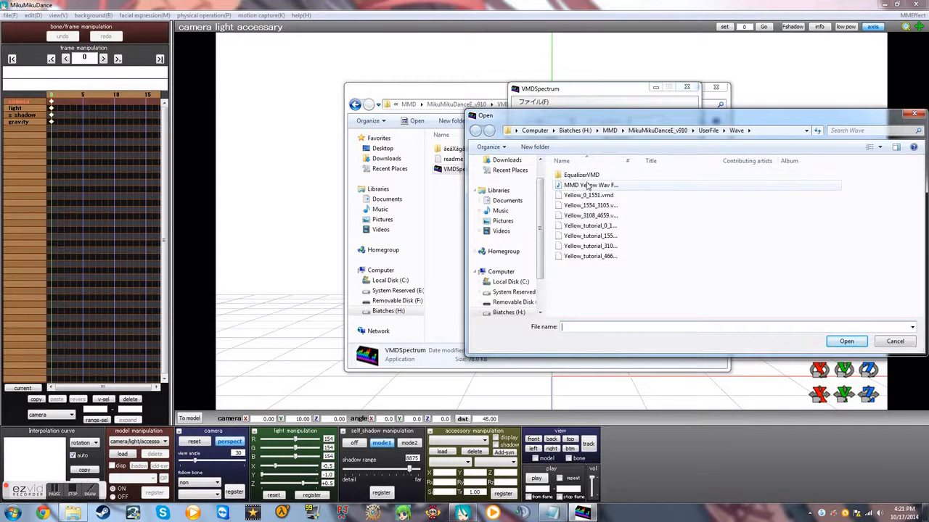
click(567, 186)
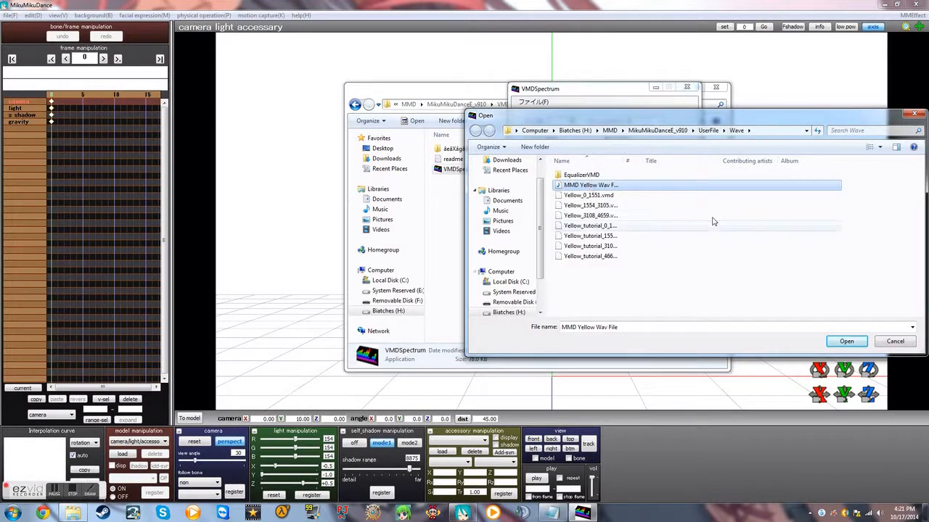
double_click(589, 185)
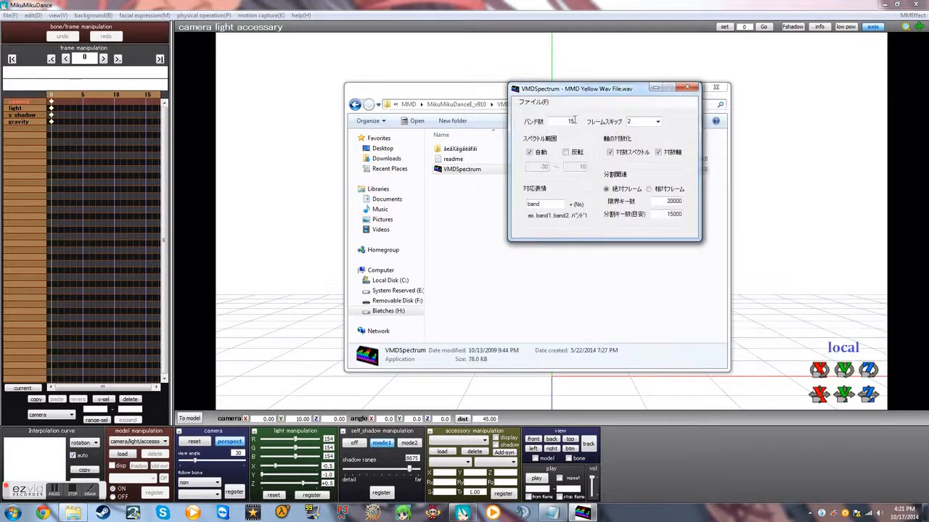
Step: Set the number of bands (バンド数) to 29 for the opened wav file
drag(569, 120, 588, 124)
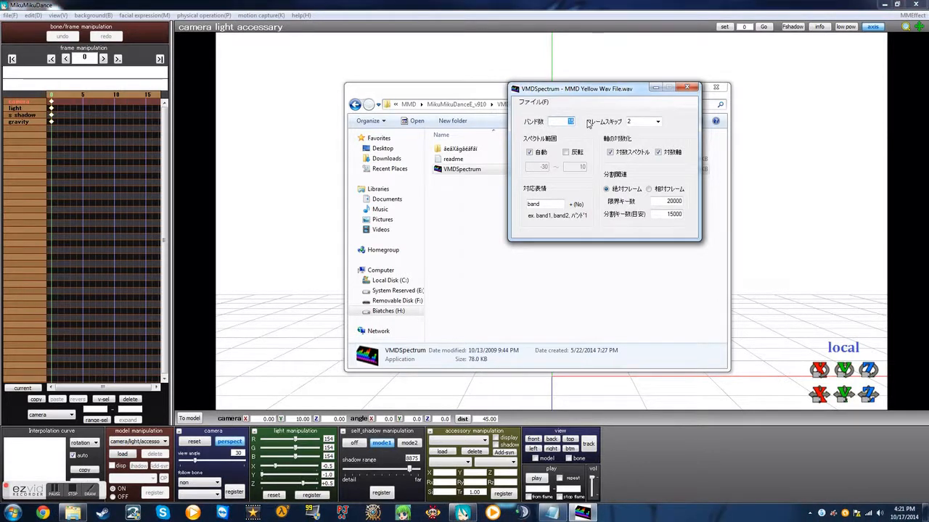
text(39)
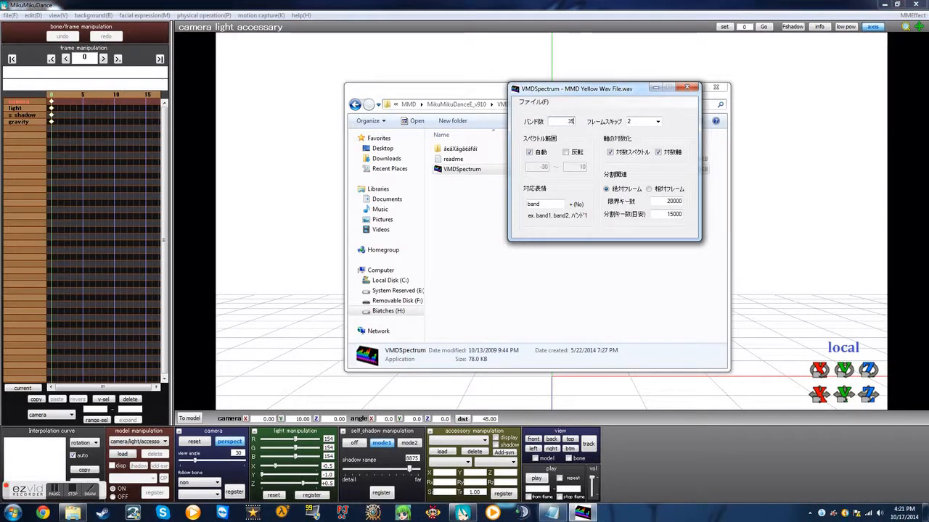
key(BackSpace)
text(5)
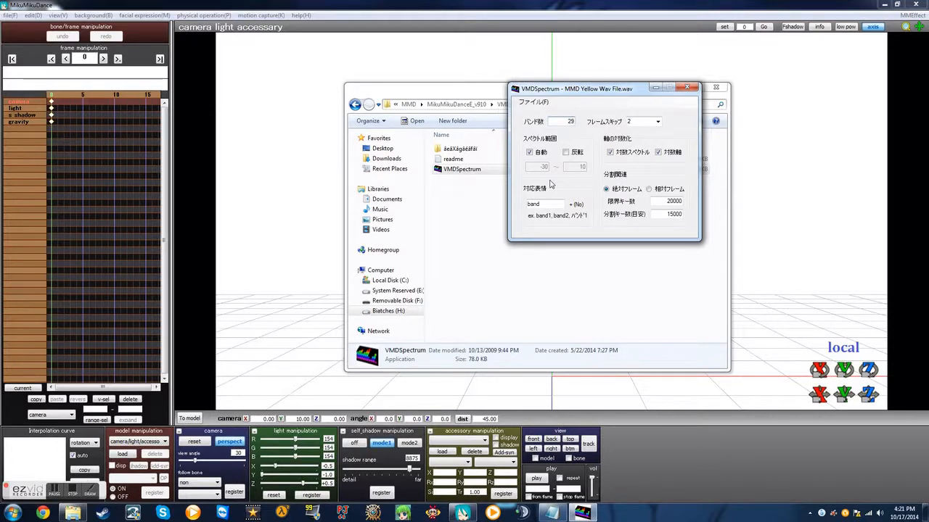
Step: Close VMDSpectrum without saving the motion
click(535, 103)
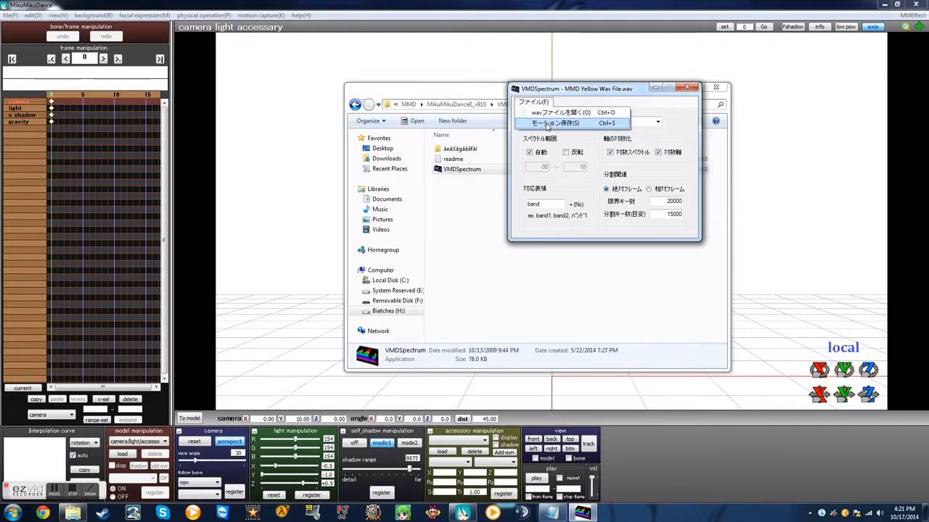
click(691, 88)
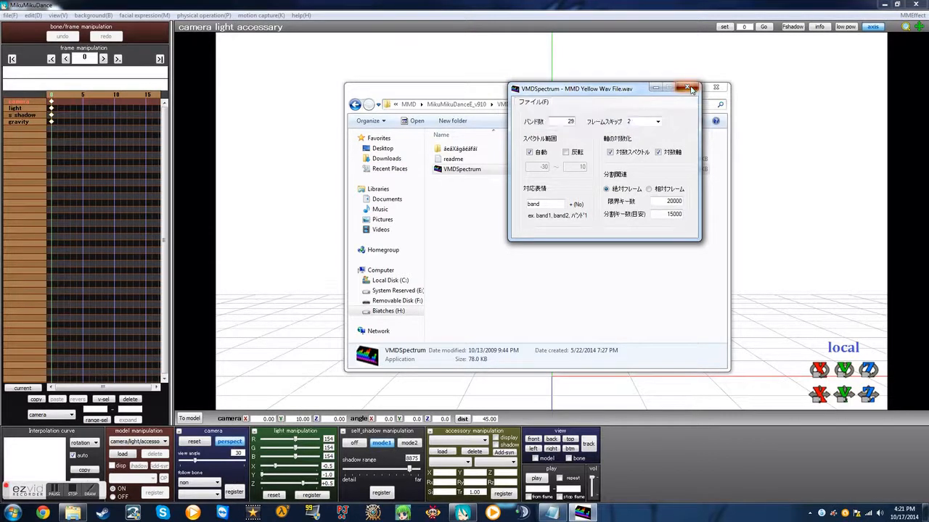
click(691, 88)
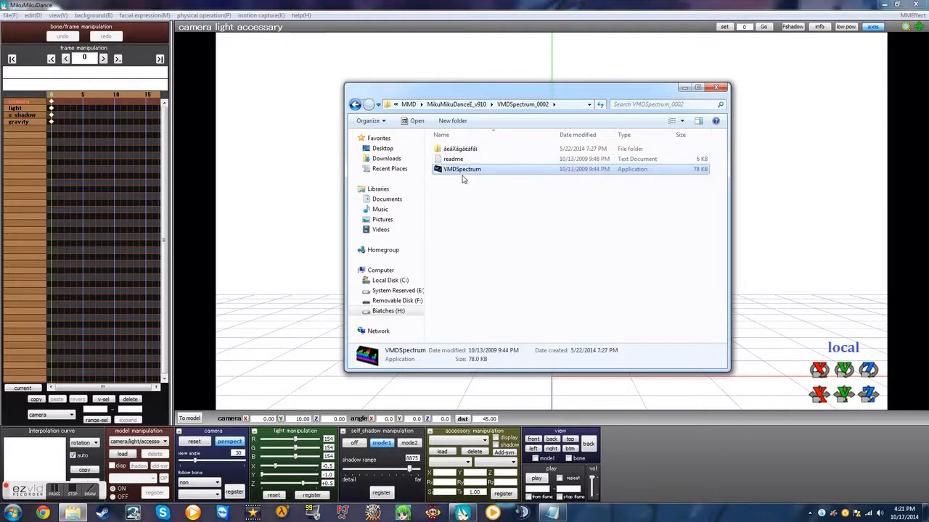
Step: View the UserFile folder of MikuMikuDanceE_v910 and close the folder window to return to MikuMikuDance
key(alt+Up)
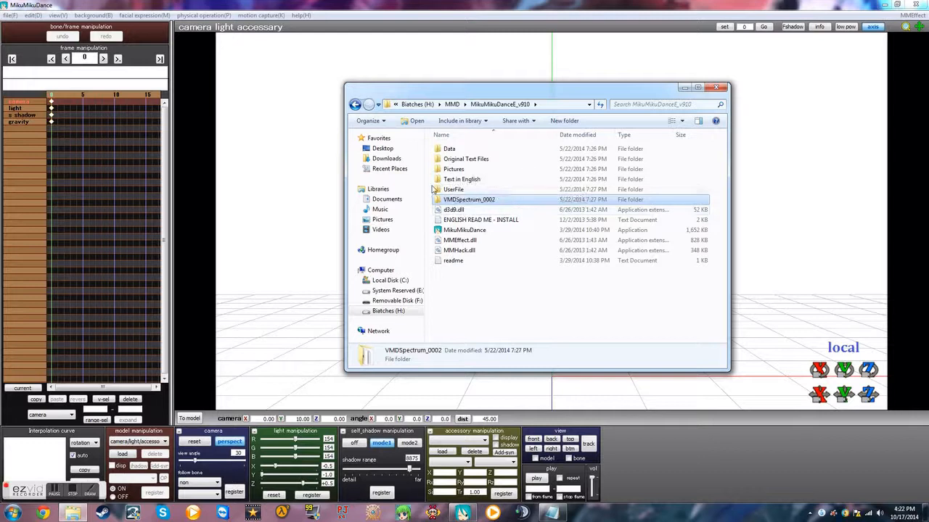
double_click(453, 189)
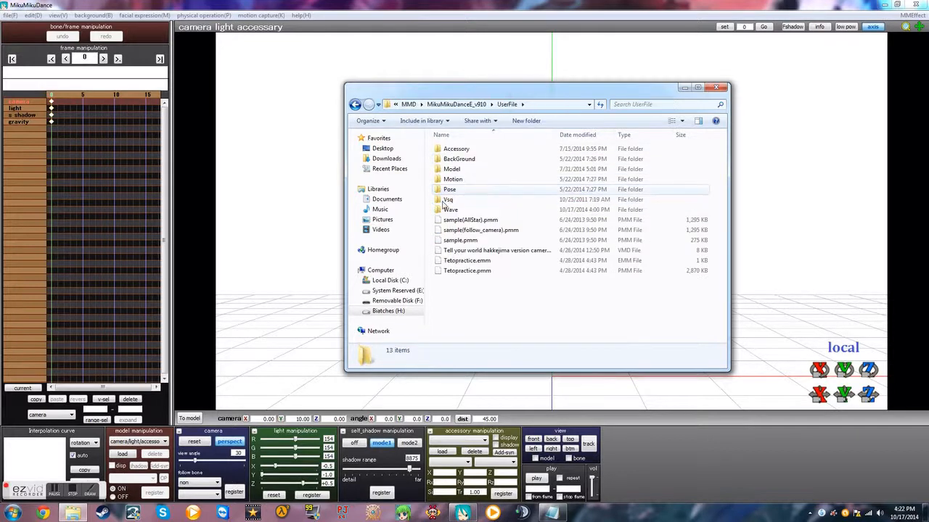
click(716, 87)
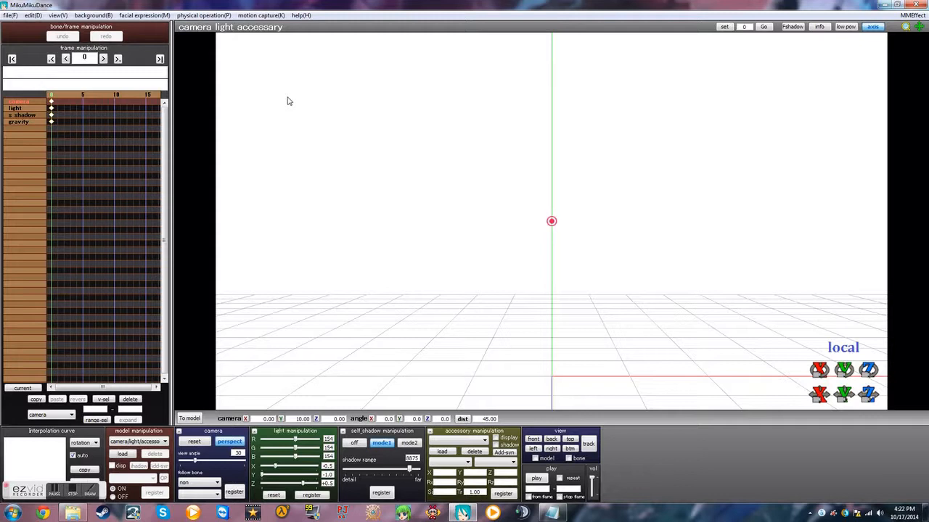
click(13, 15)
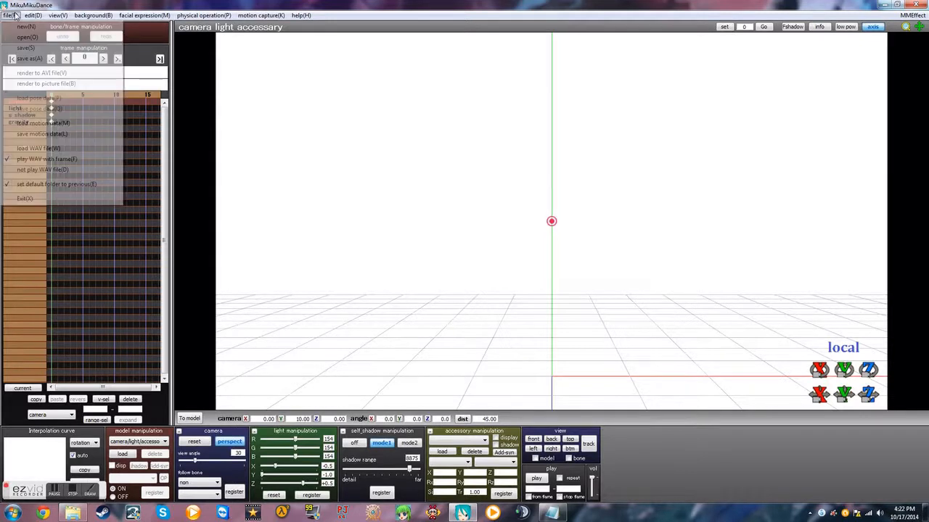
click(452, 185)
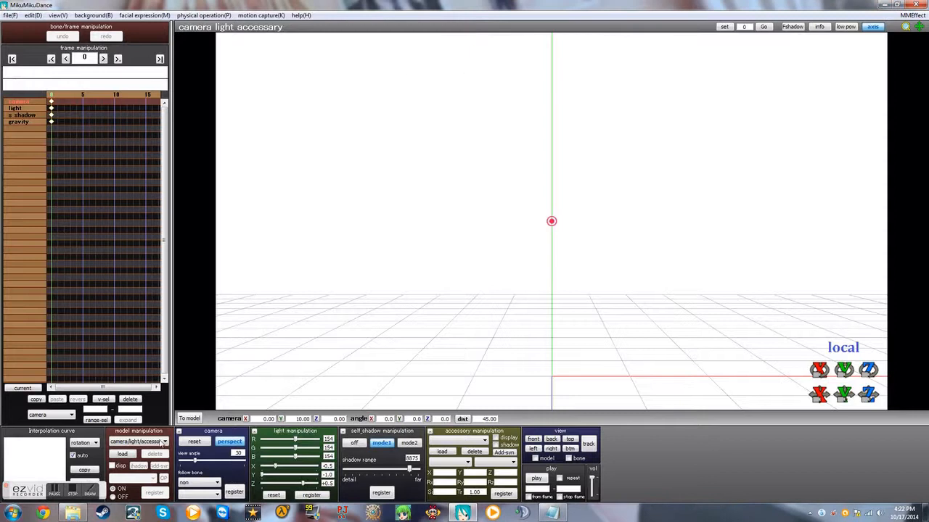
Step: Load the model AniChan_Animiku.pmx from the Ani-ChanMMD folder under UserFile's Model folder and confirm its information
click(123, 454)
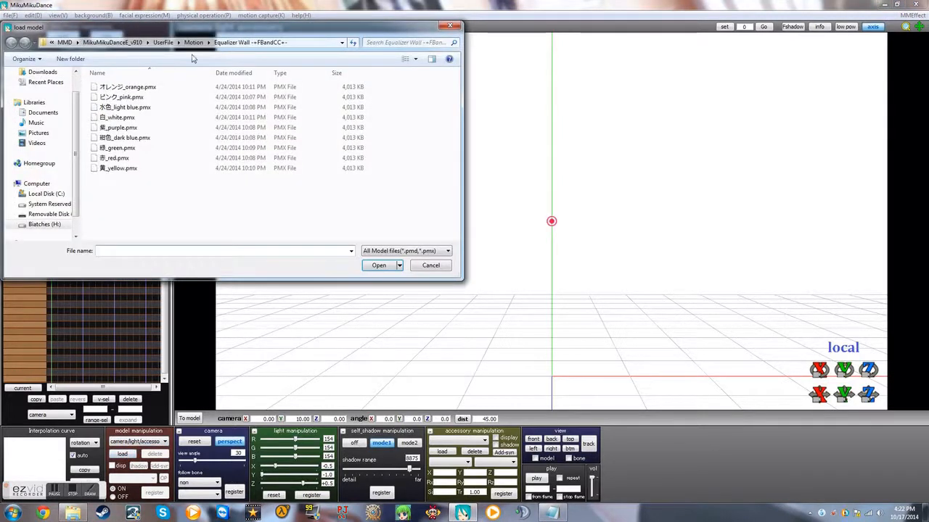
click(194, 42)
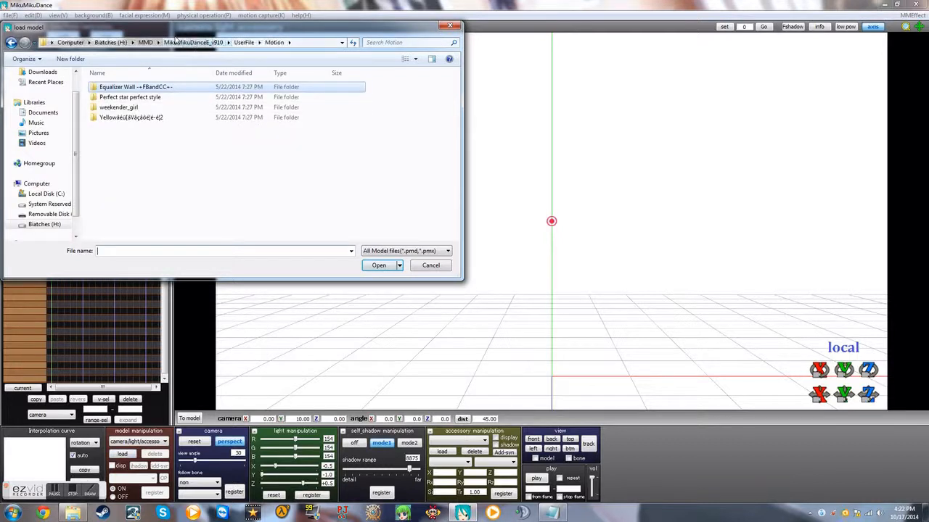
click(178, 42)
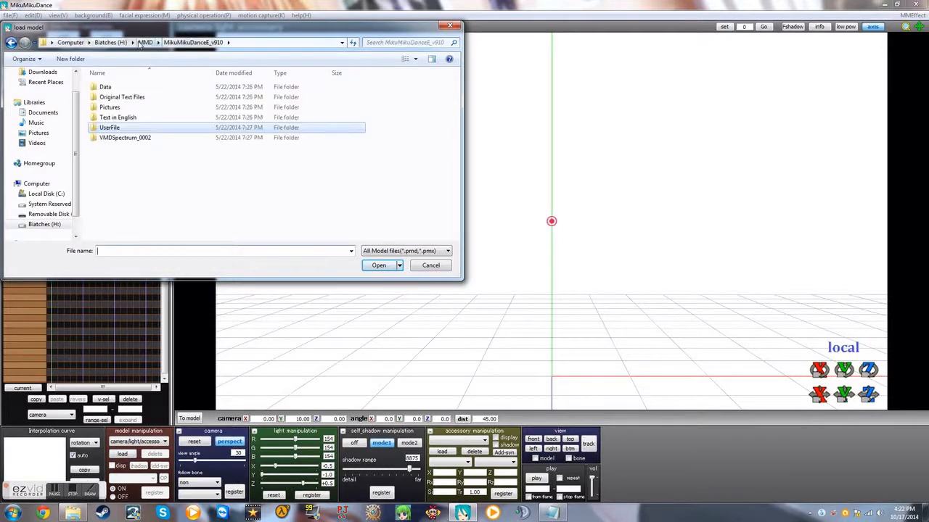
double_click(106, 128)
double_click(107, 116)
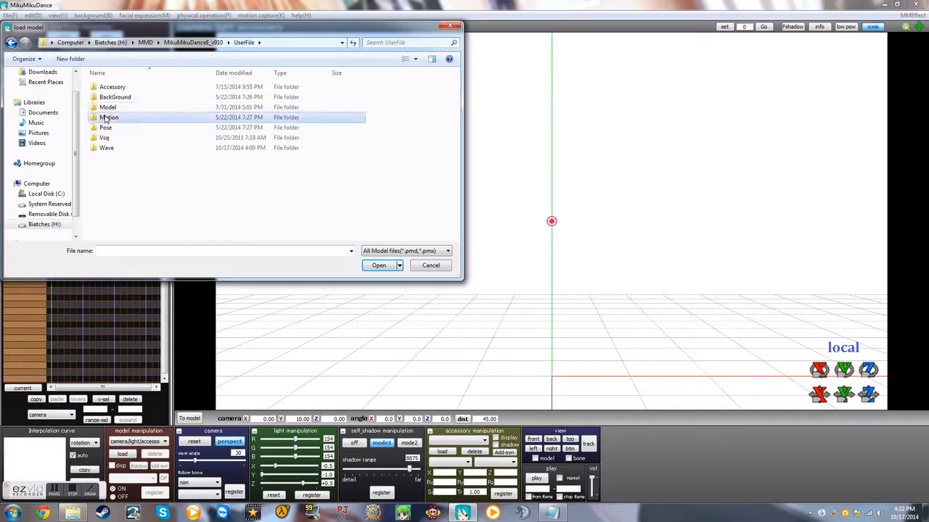
click(11, 43)
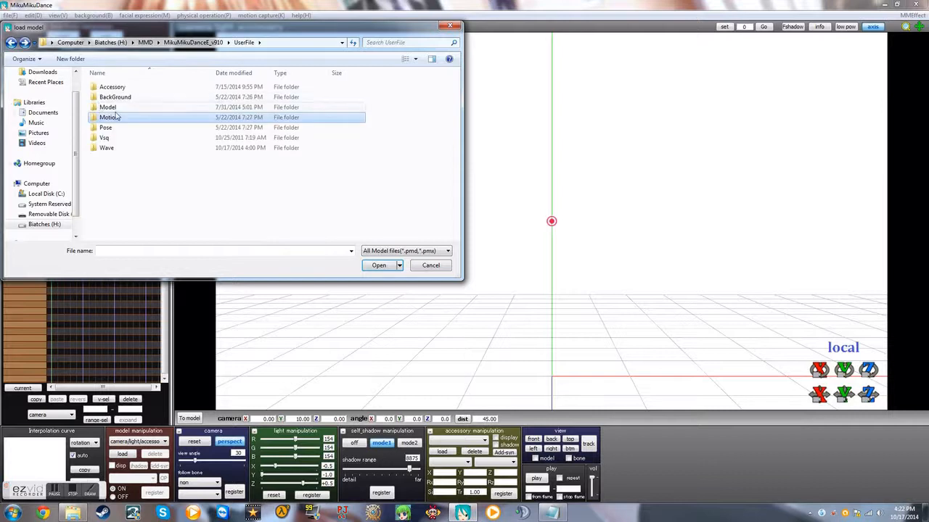
double_click(141, 106)
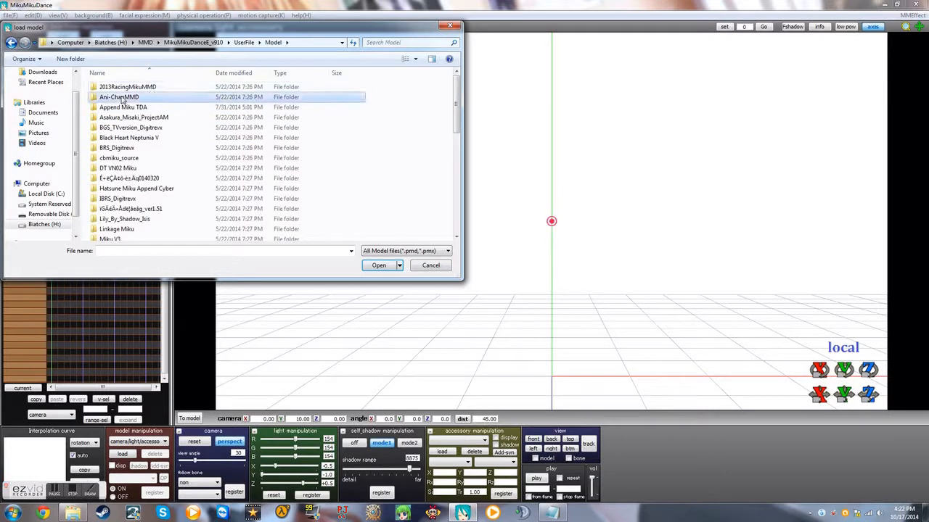
double_click(127, 97)
double_click(123, 107)
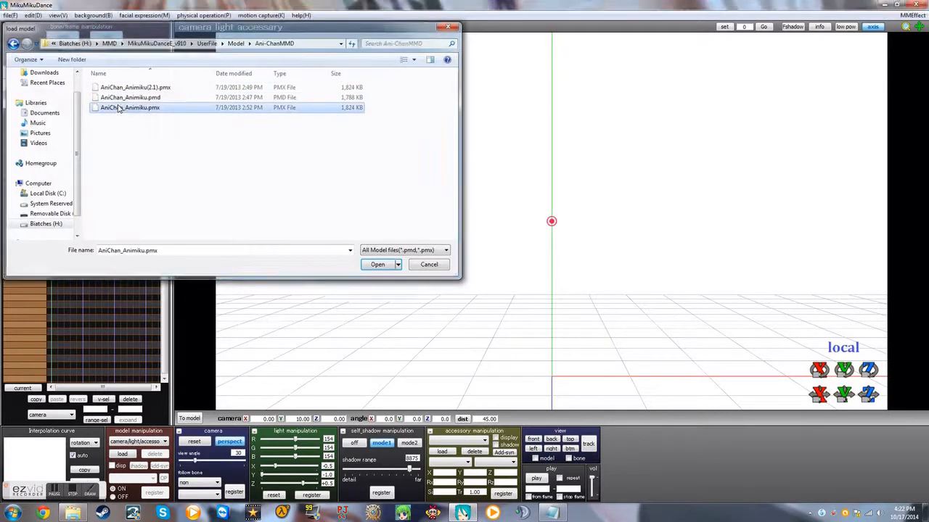
click(498, 313)
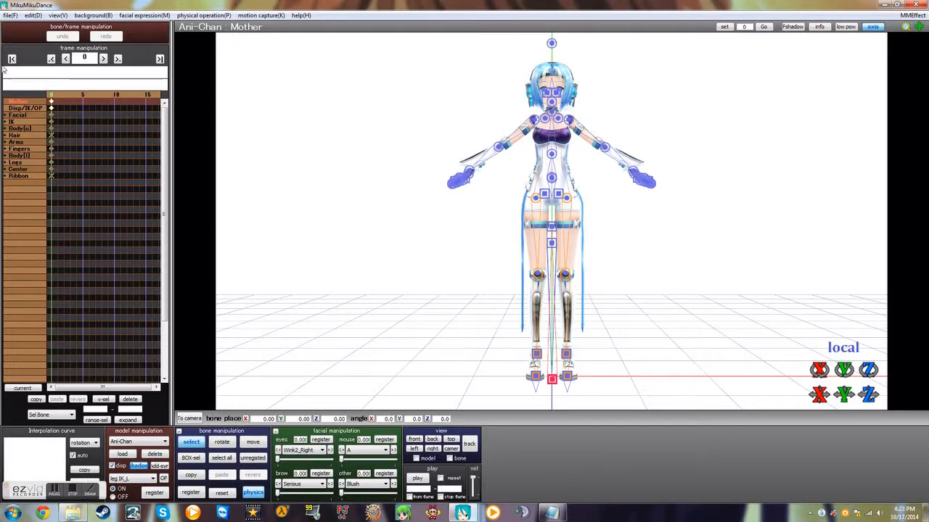
Step: Load the motion data from the 20110101 subfolder of the Yellow motion folder onto Ani-Chan, accepting registration of matching bones only
click(10, 15)
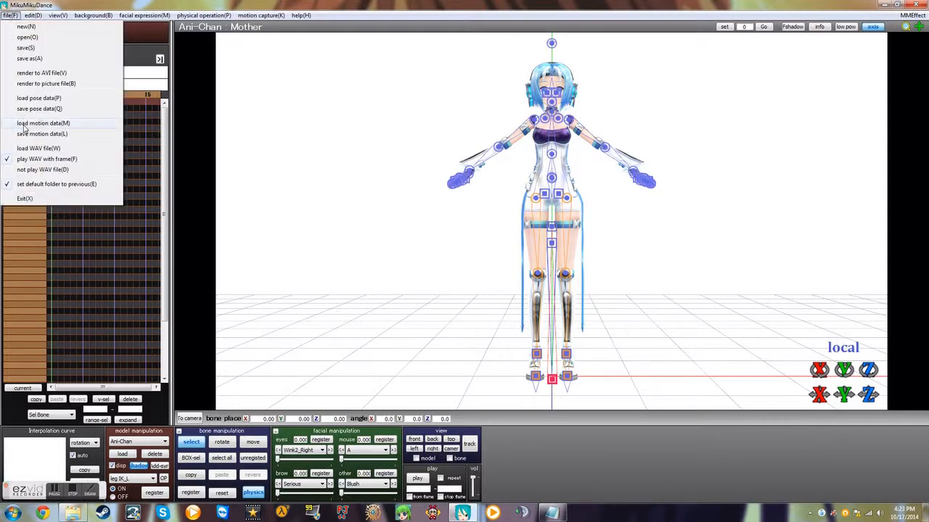
click(29, 123)
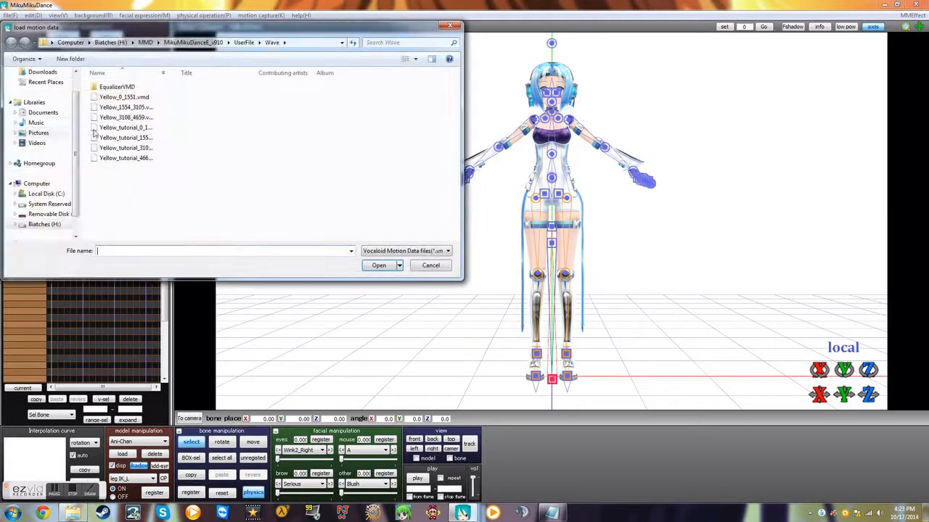
click(245, 43)
double_click(105, 116)
double_click(109, 117)
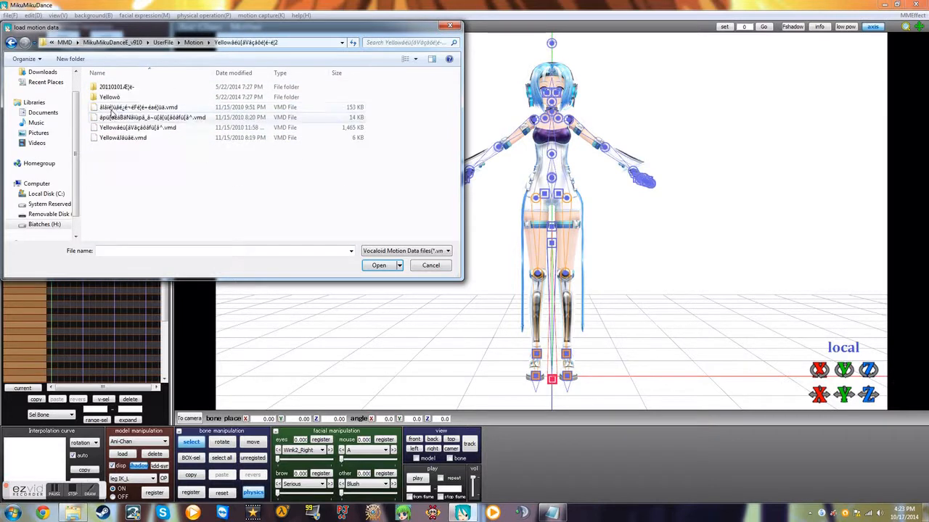
double_click(110, 97)
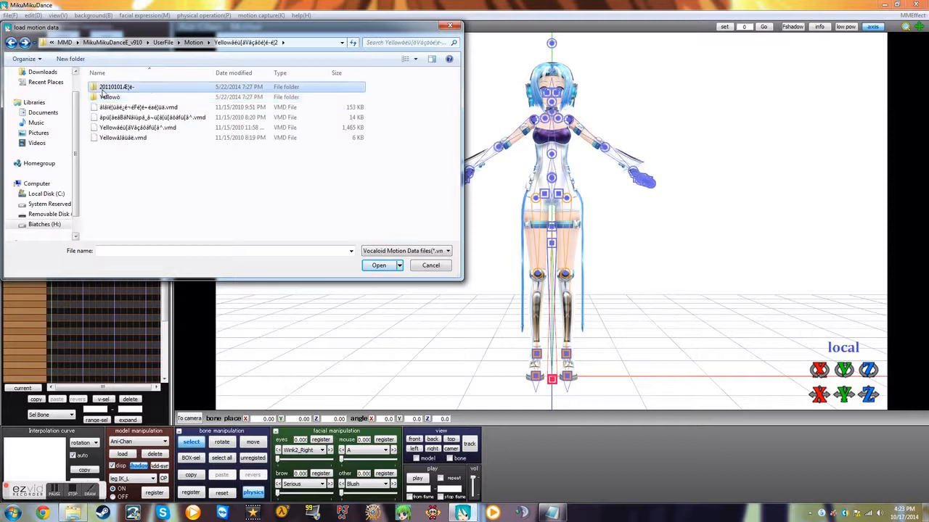
double_click(109, 87)
double_click(136, 88)
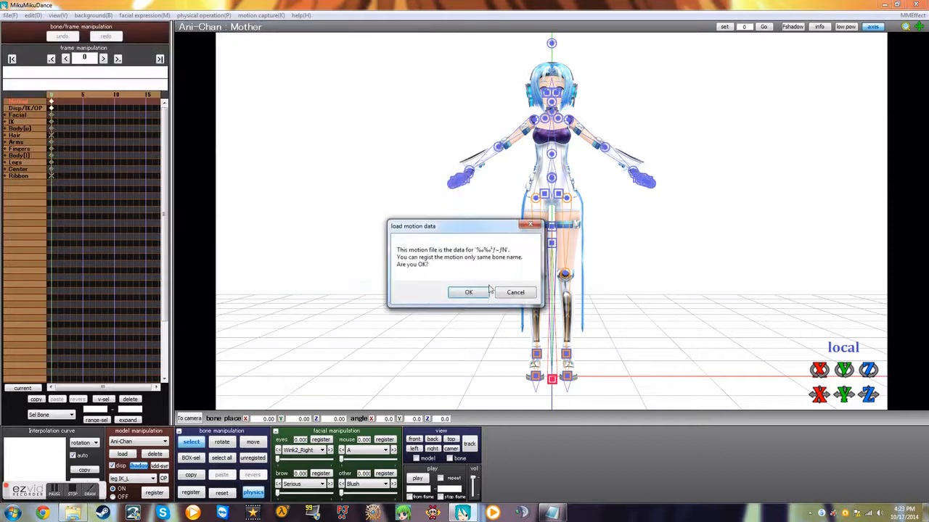
click(472, 294)
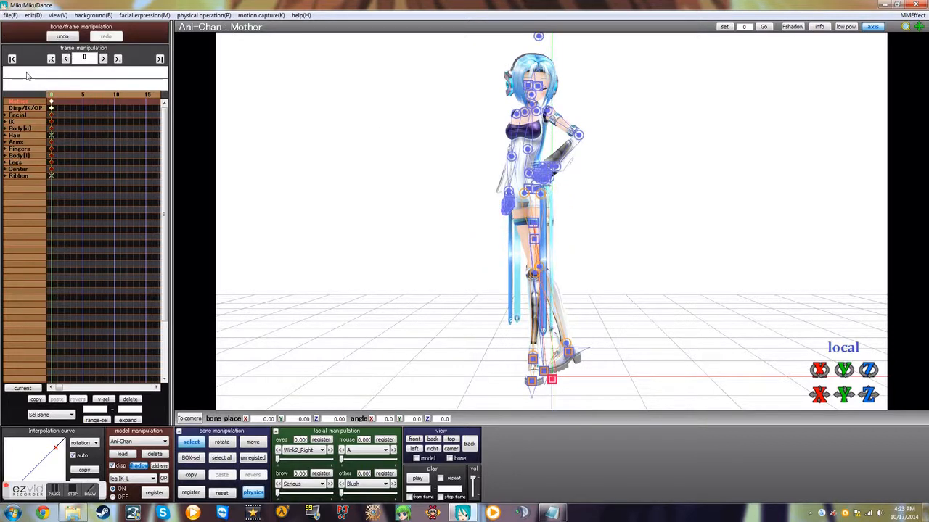
Step: Load the model 水色_light blue.pmx from the Equalizer Wall folder under UserFile's Motion folder and confirm its information
click(123, 454)
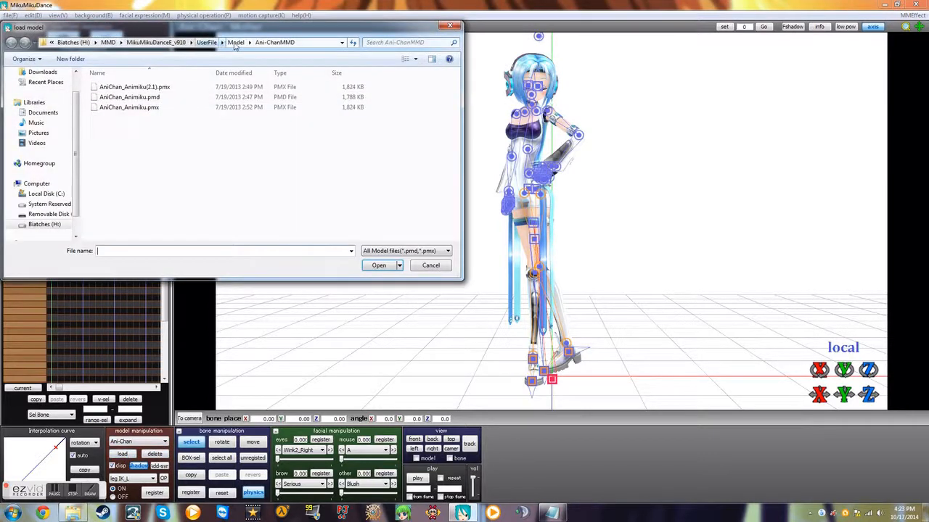
click(236, 43)
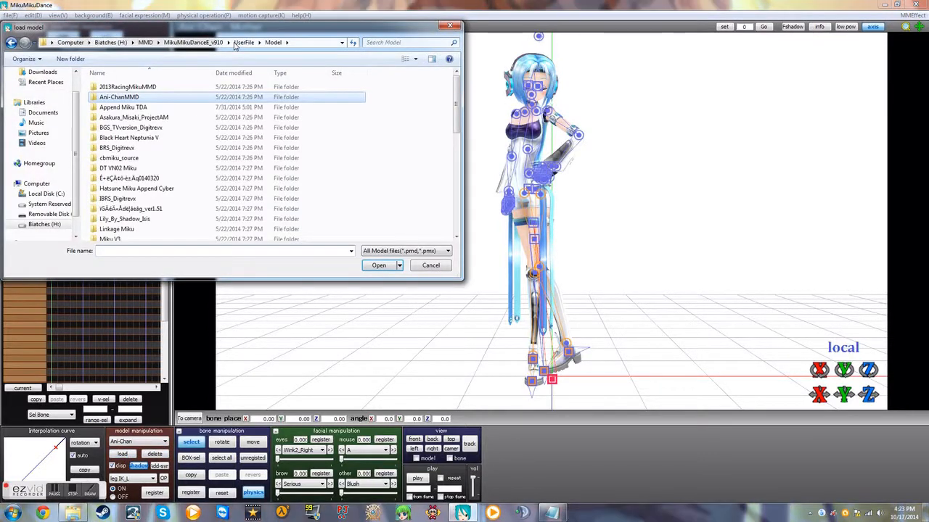
click(193, 42)
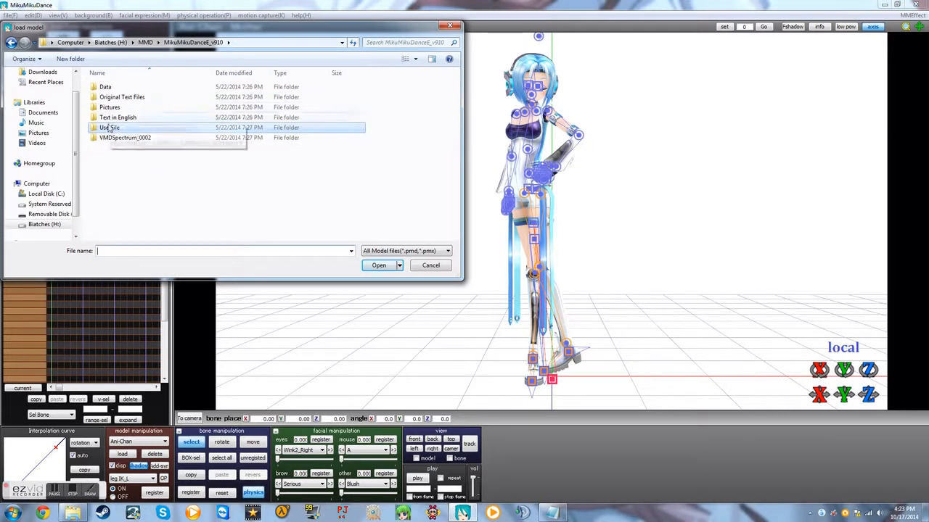
double_click(108, 127)
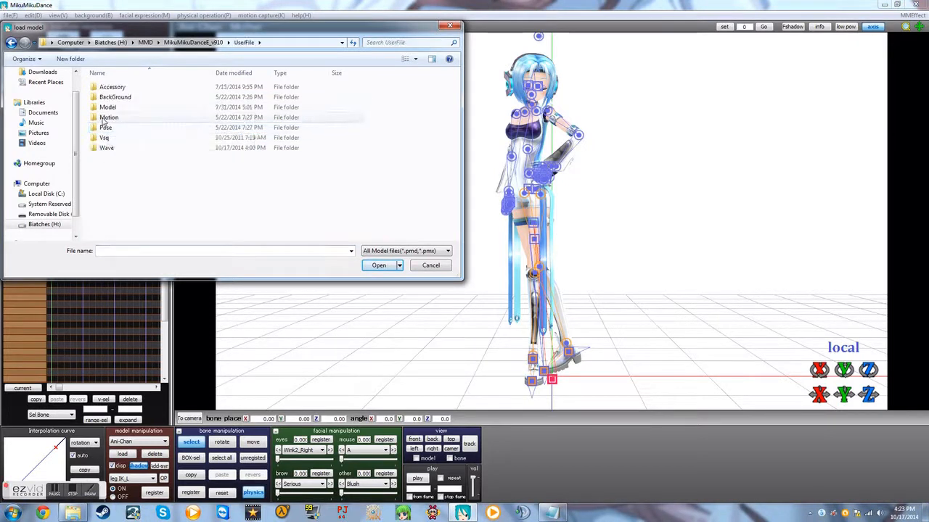
click(104, 120)
double_click(104, 119)
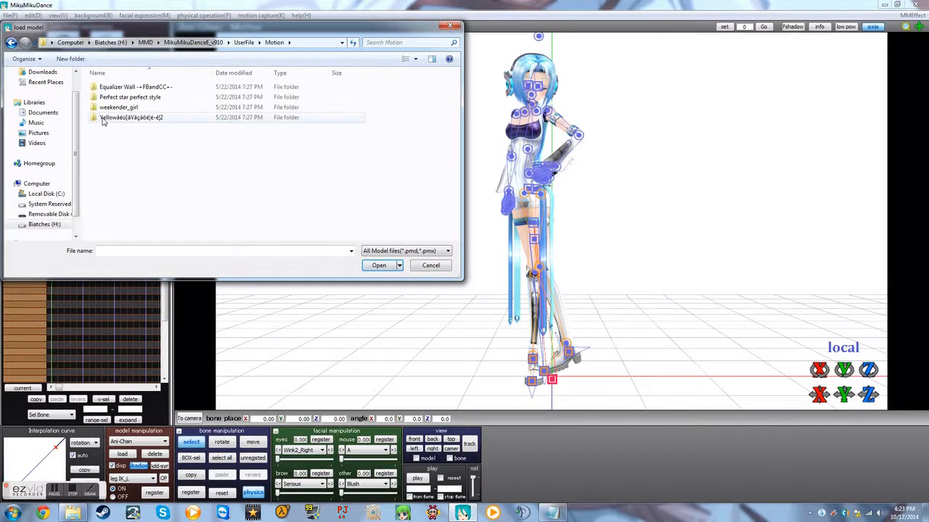
double_click(112, 88)
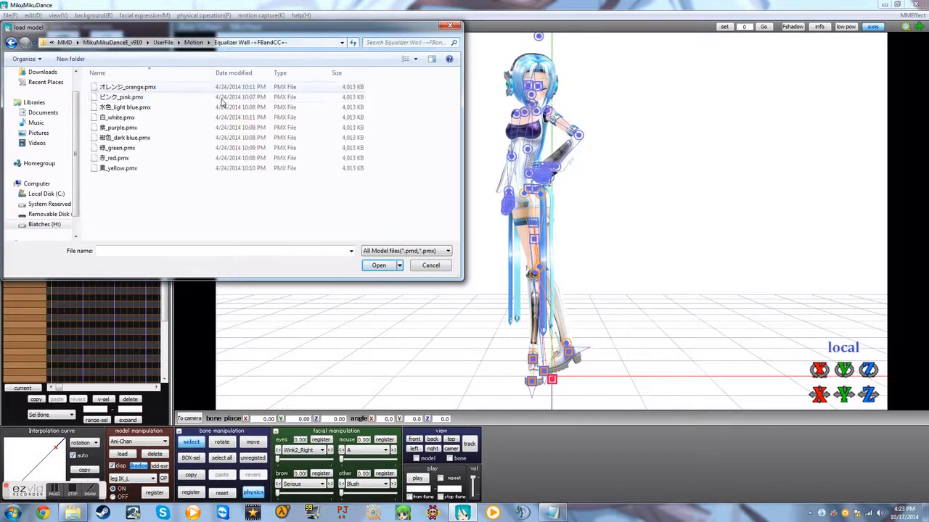
click(132, 109)
double_click(133, 109)
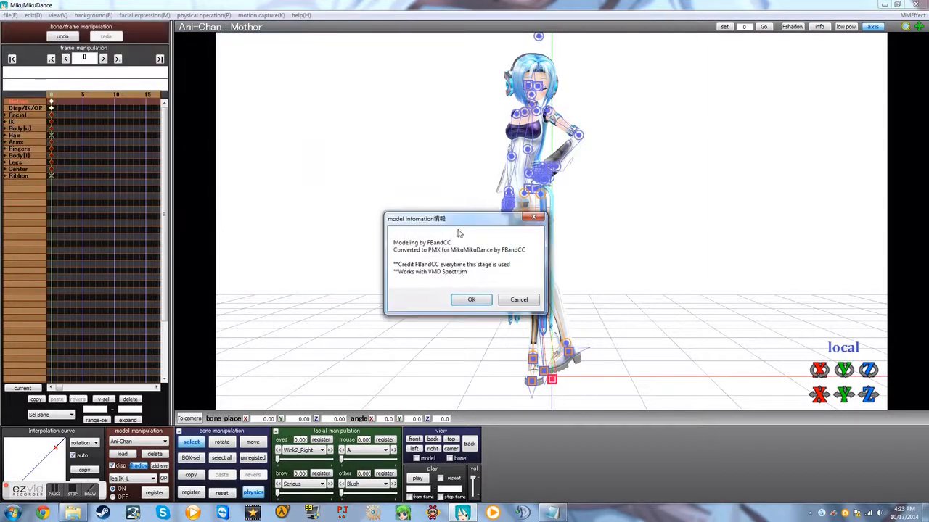
click(465, 305)
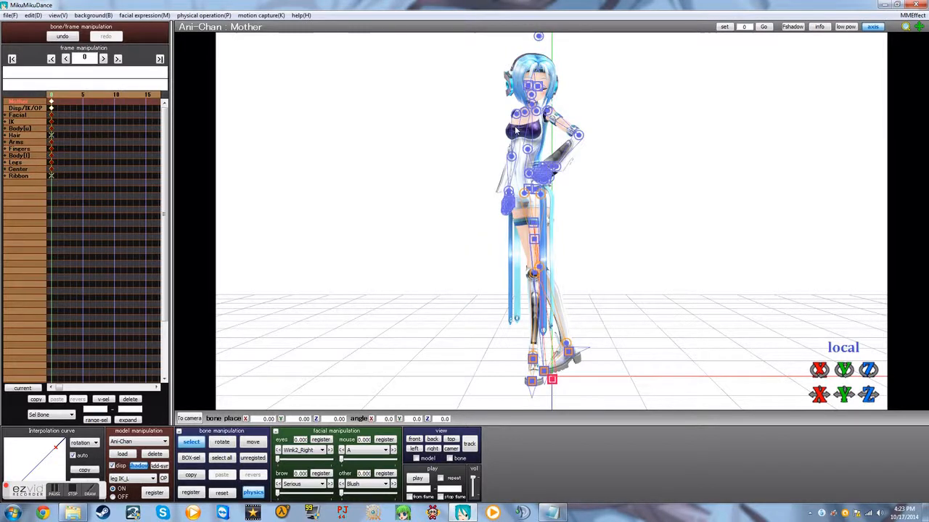
Step: Move the light blue equalizer wall's center bone behind Ani-Chan, to about X -3.9, Y -0.3, Z 52.9
scroll(514, 127, down, 10)
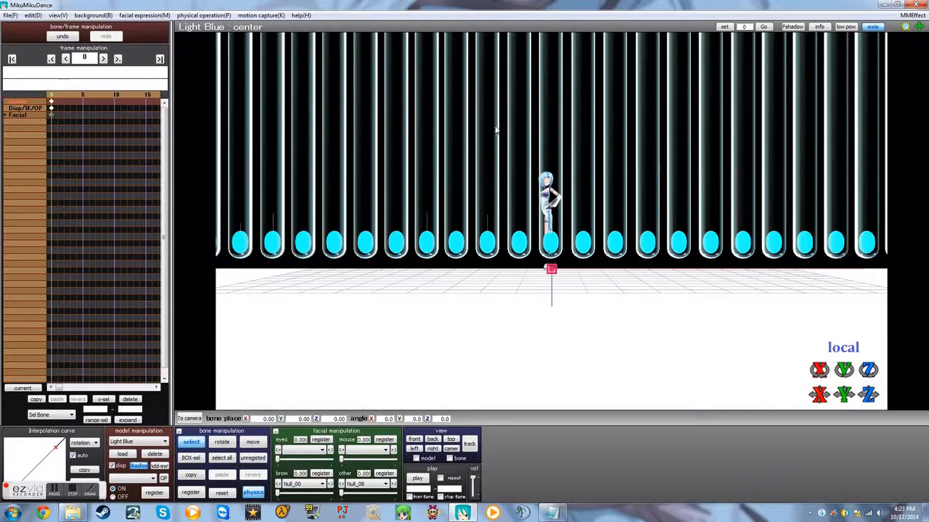
right_drag(425, 188, 501, 228)
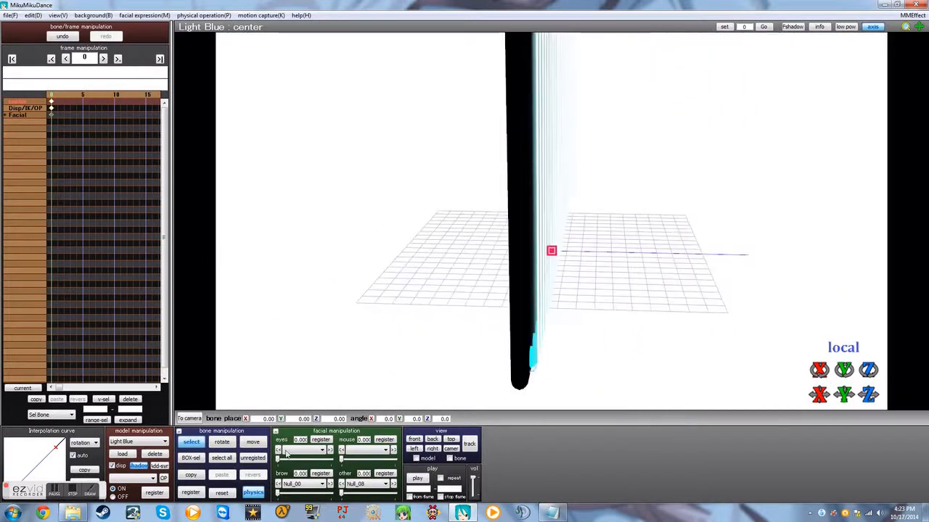
click(256, 441)
drag(525, 252, 396, 264)
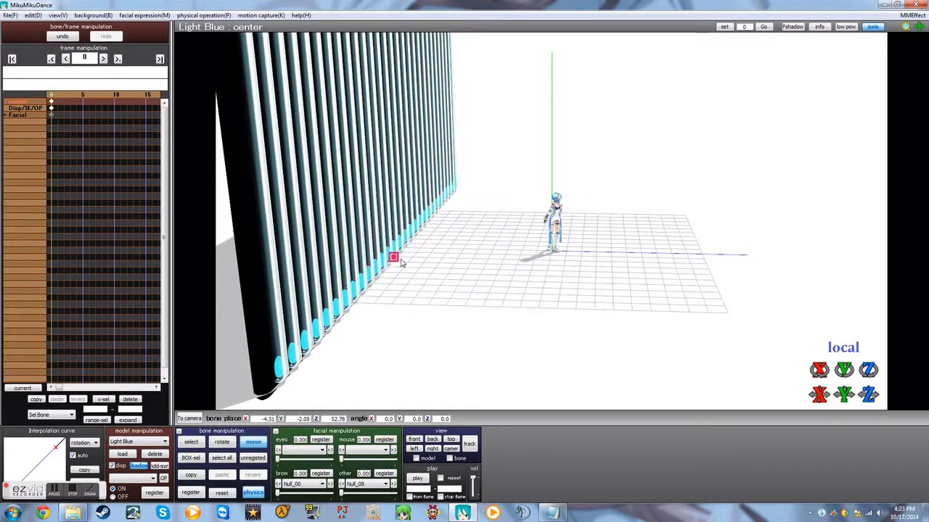
right_drag(613, 260, 551, 245)
drag(551, 245, 550, 244)
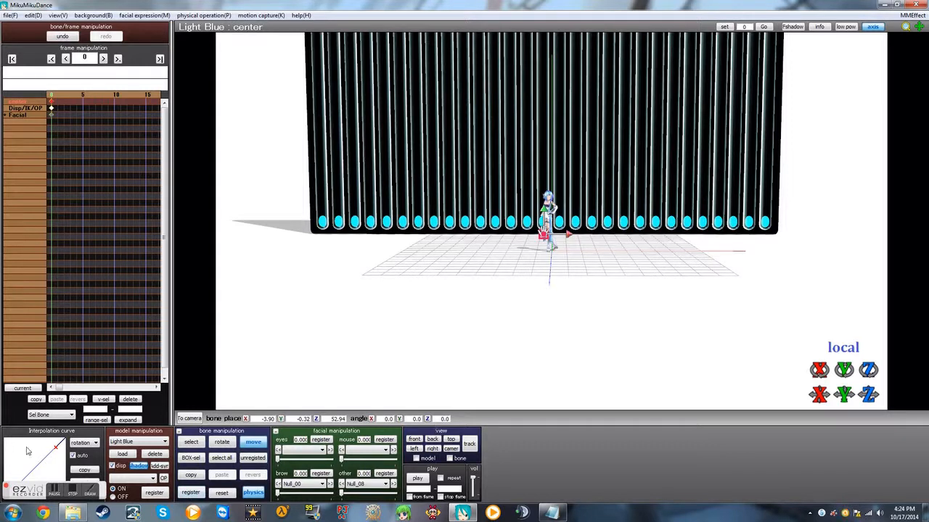
Step: Switch to camera/light/accessory mode and extract the subsets of the light blue wall model in the MMEffect effect mapping
click(138, 442)
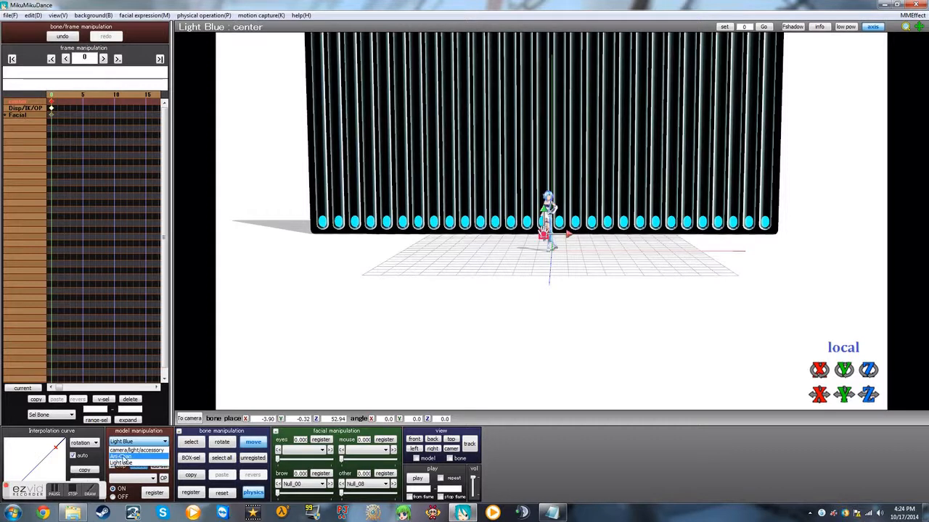
click(127, 450)
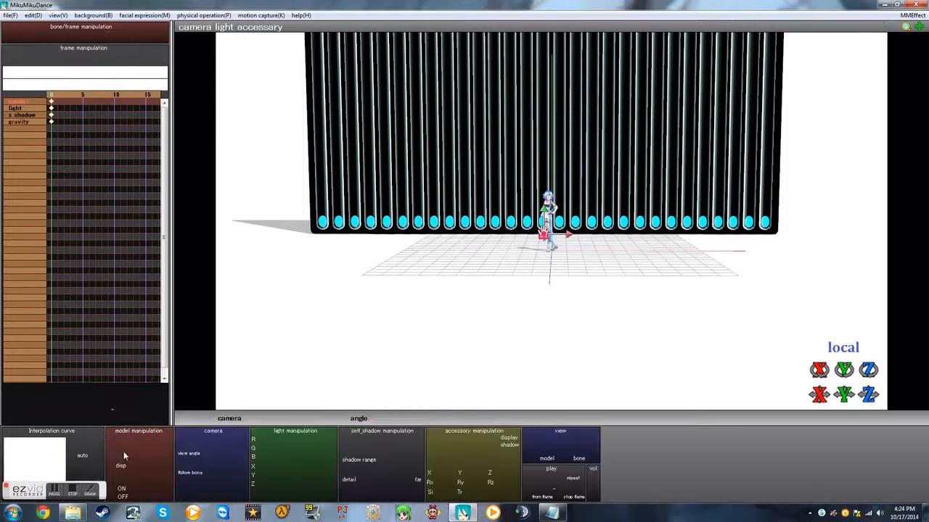
scroll(493, 293, down, 5)
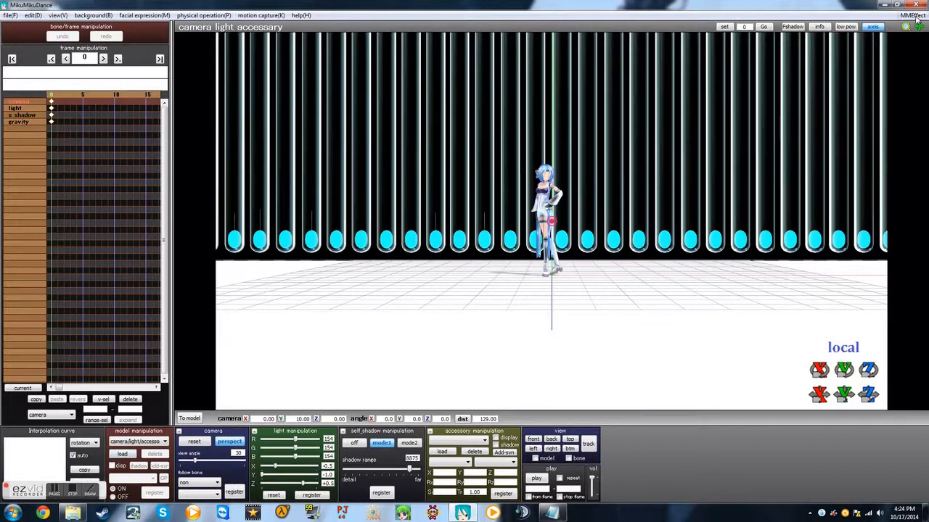
click(916, 17)
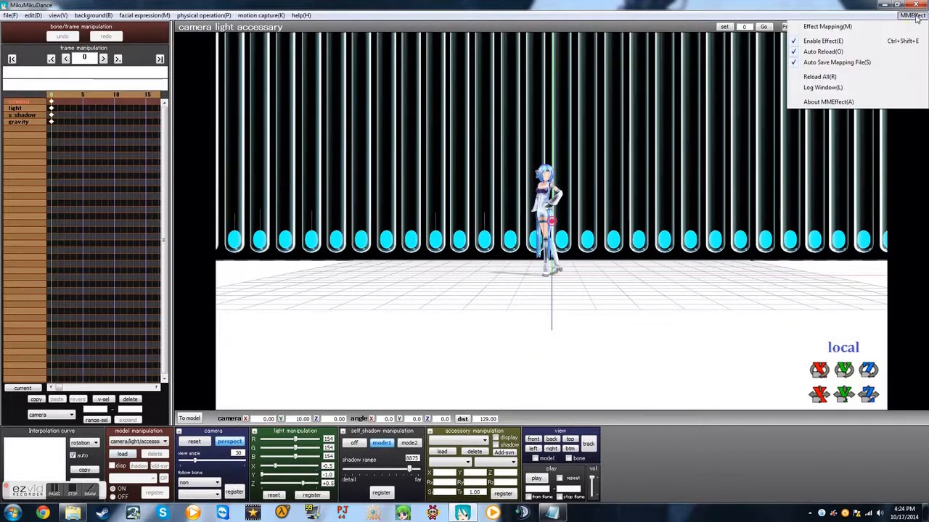
click(805, 27)
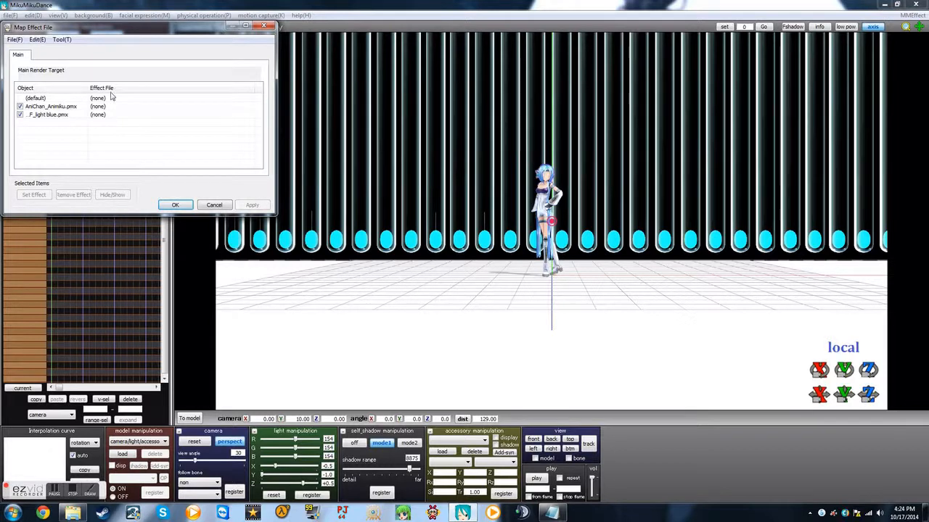
right_click(44, 115)
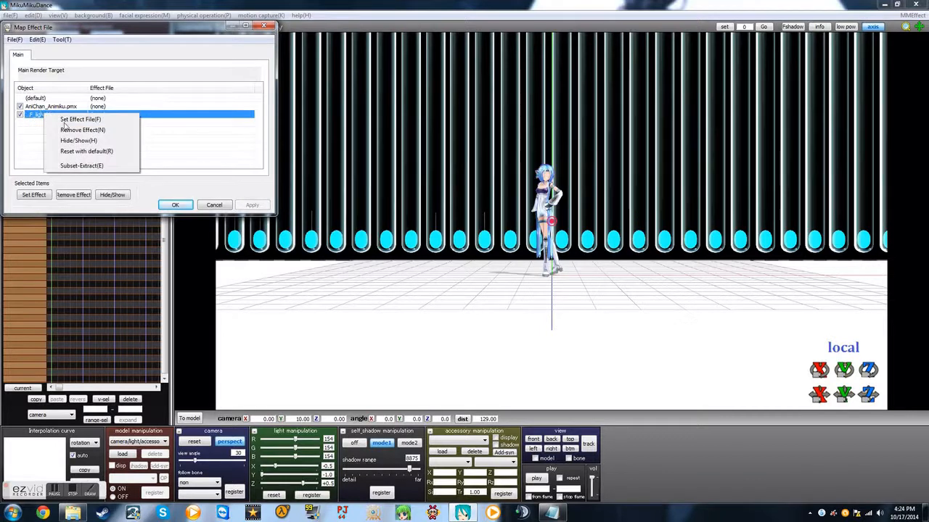
click(72, 166)
Step: Hide subset2 of the light blue wall model in the effect mapping, then apply and accept the change
click(44, 125)
click(45, 132)
click(47, 140)
click(51, 125)
click(48, 139)
click(56, 131)
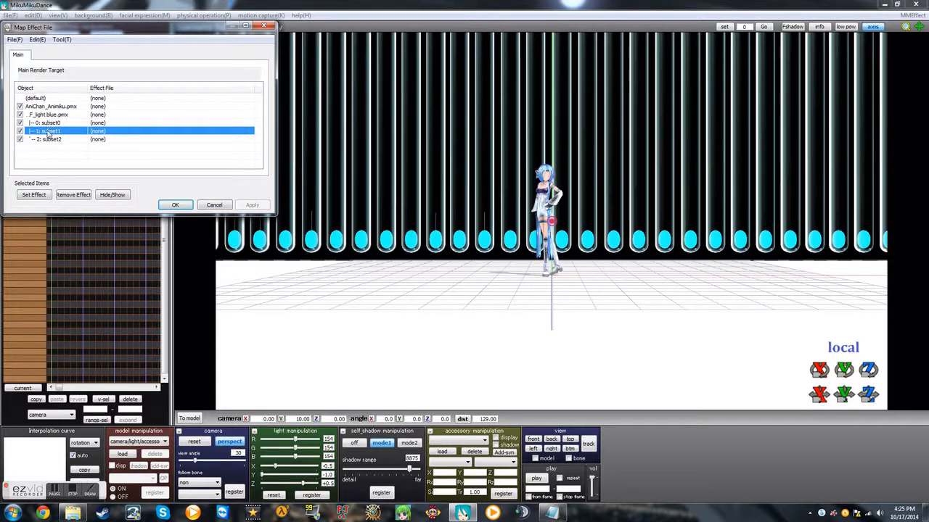
click(47, 140)
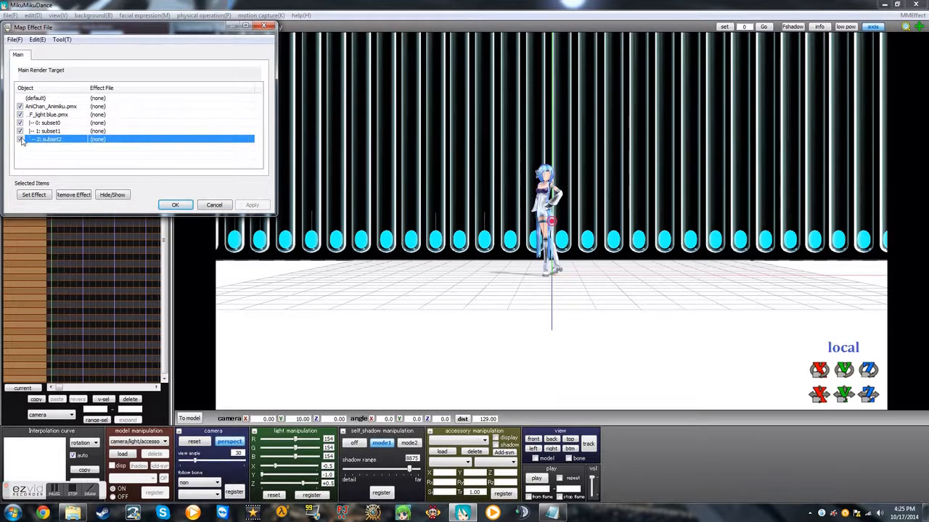
click(20, 140)
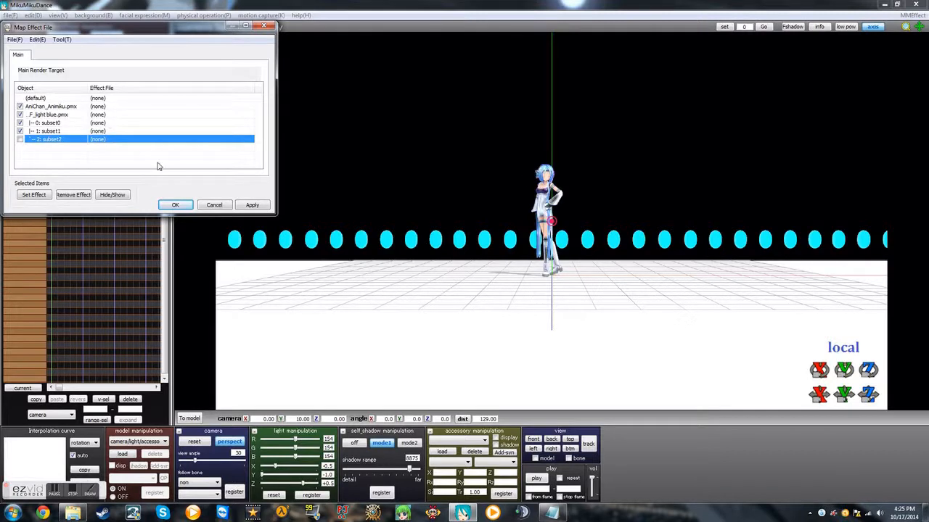
click(252, 205)
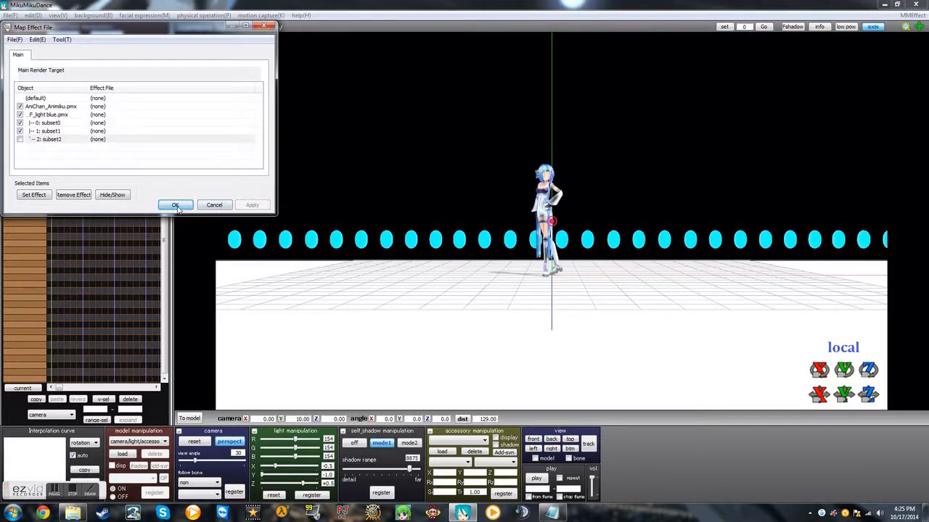
click(175, 205)
Step: Load the MMD Yellow WAV file from UserFile's Wave folder into the scene
scroll(593, 176, down, 3)
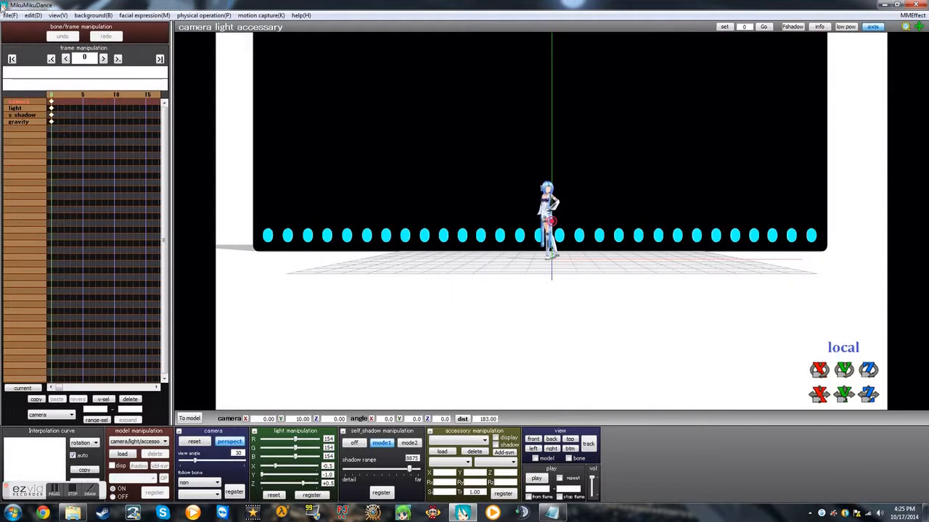
click(164, 445)
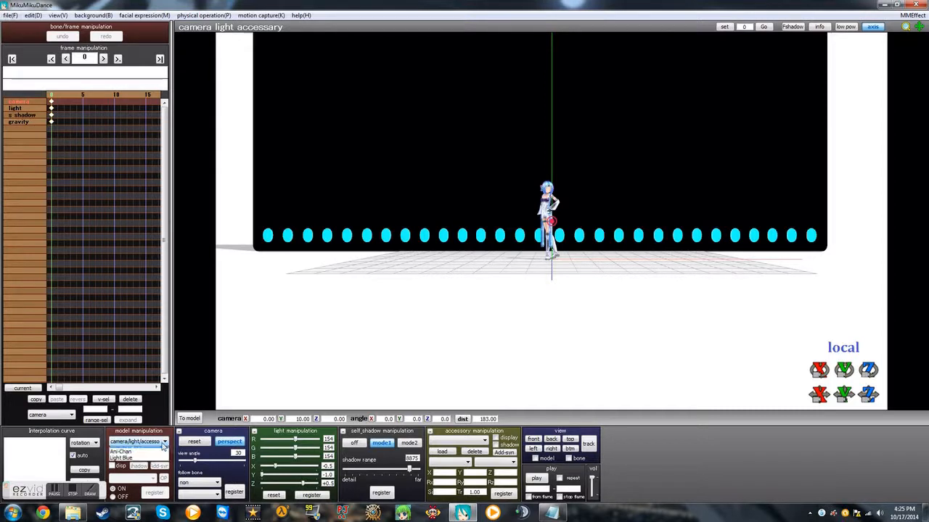
click(11, 15)
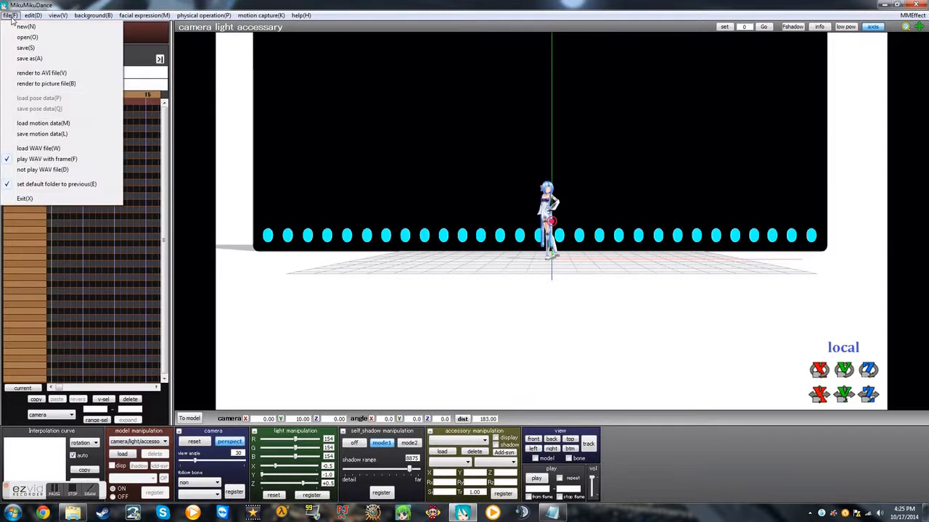
click(40, 149)
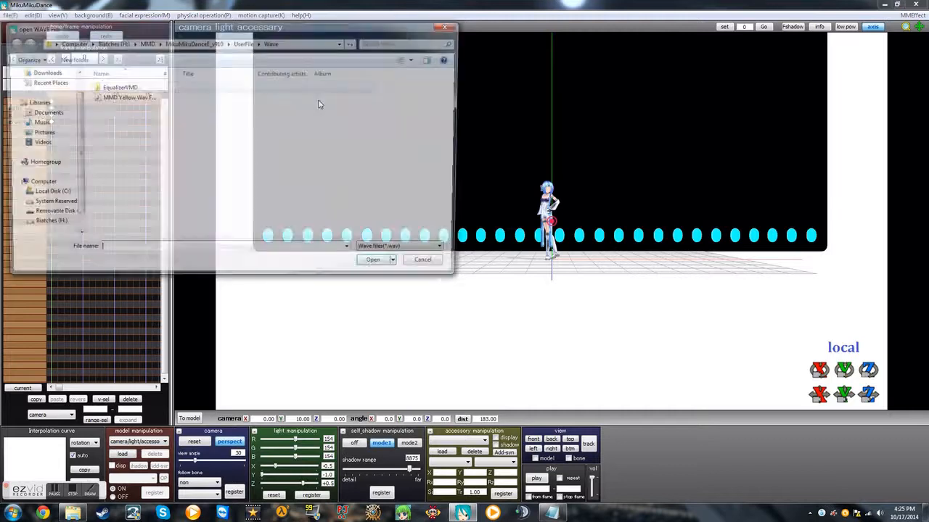
double_click(98, 98)
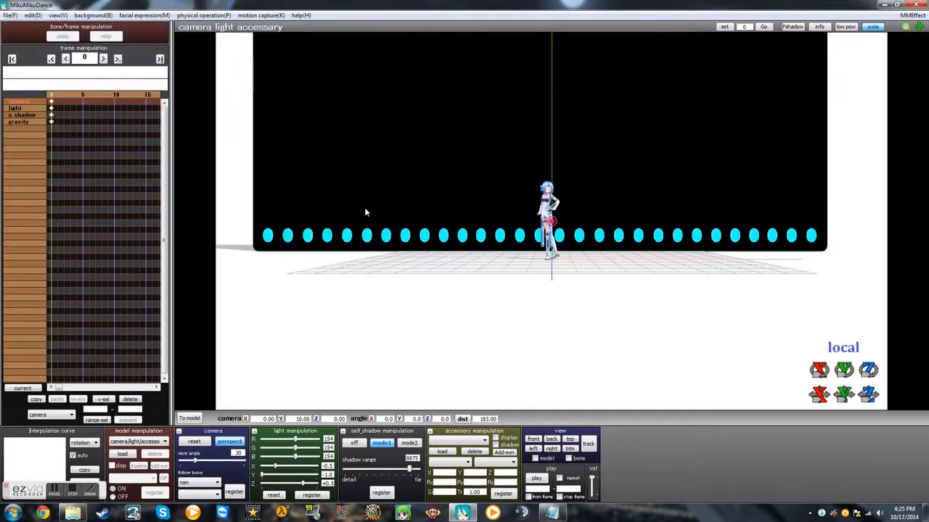
Step: Play the scene to preview Ani-Chan's dance in front of the equalizer wall, and stop the playback
click(537, 480)
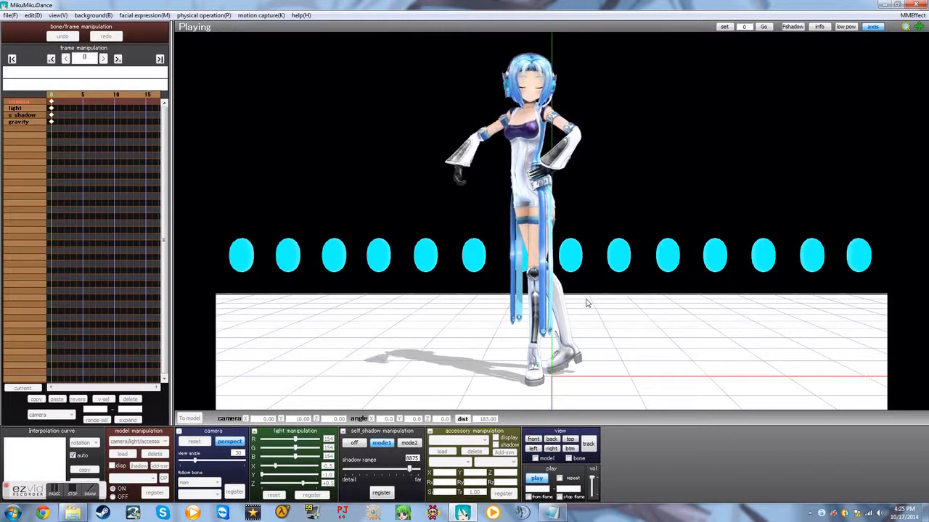
click(537, 479)
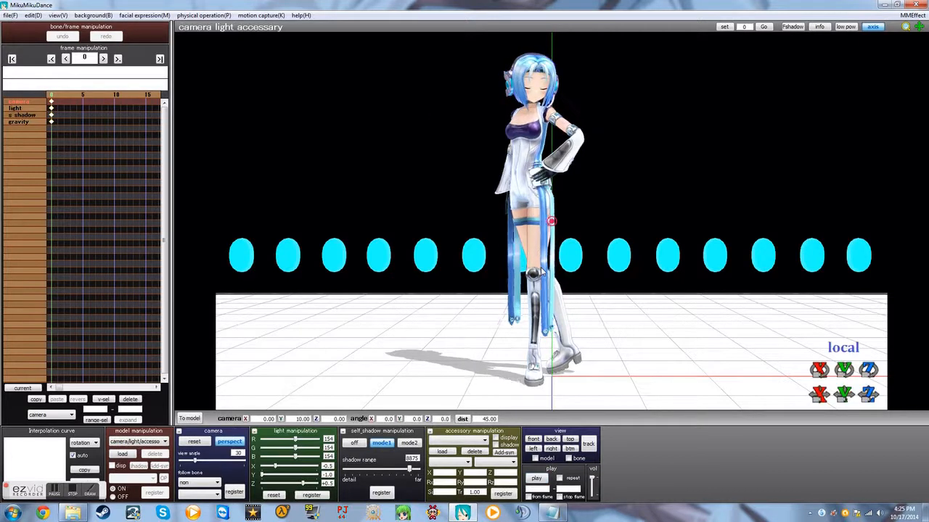
scroll(540, 271, down, 10)
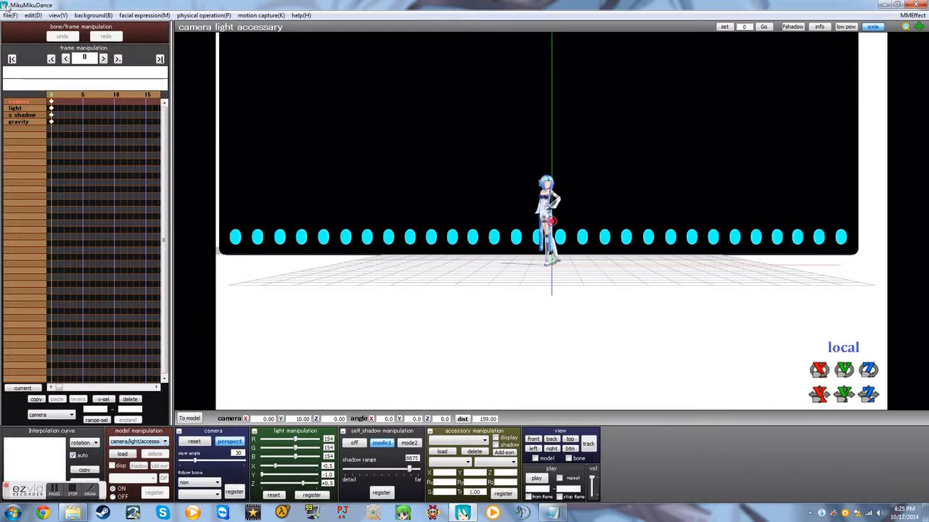
Step: Load the accessory AutoLuminous.x from the AutoLuminous4 folder under UserFile's Accessory folder
click(165, 442)
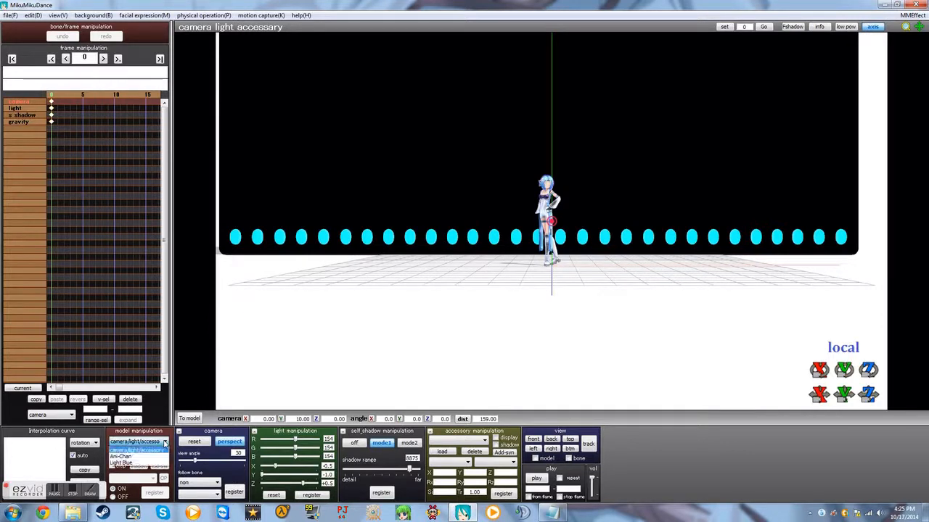
click(165, 443)
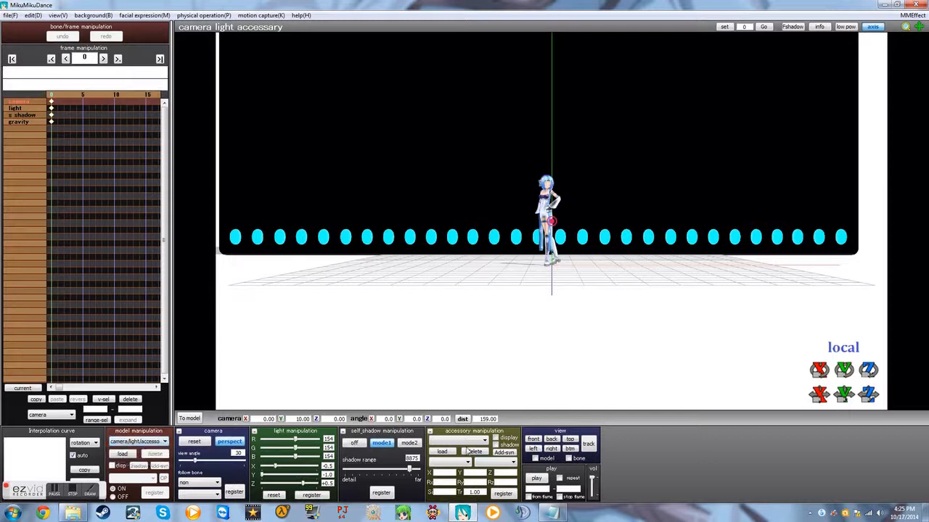
click(442, 452)
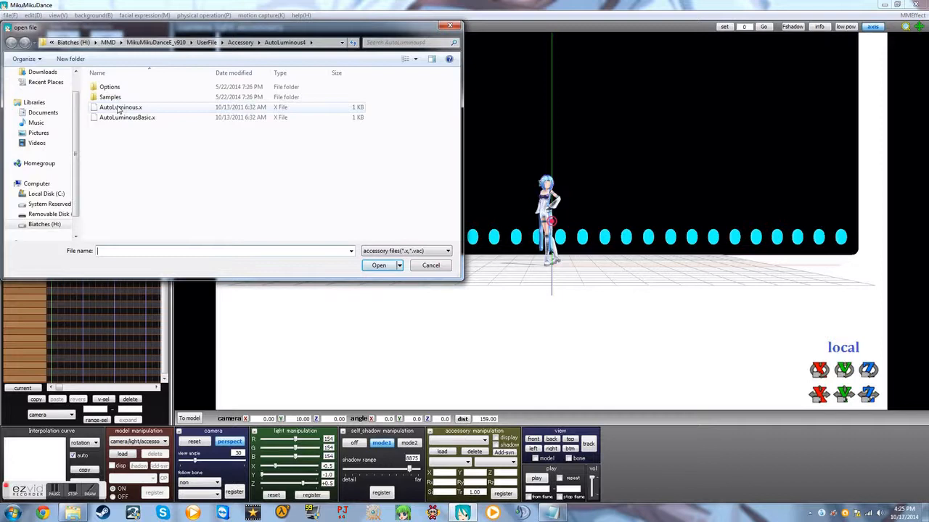
click(119, 108)
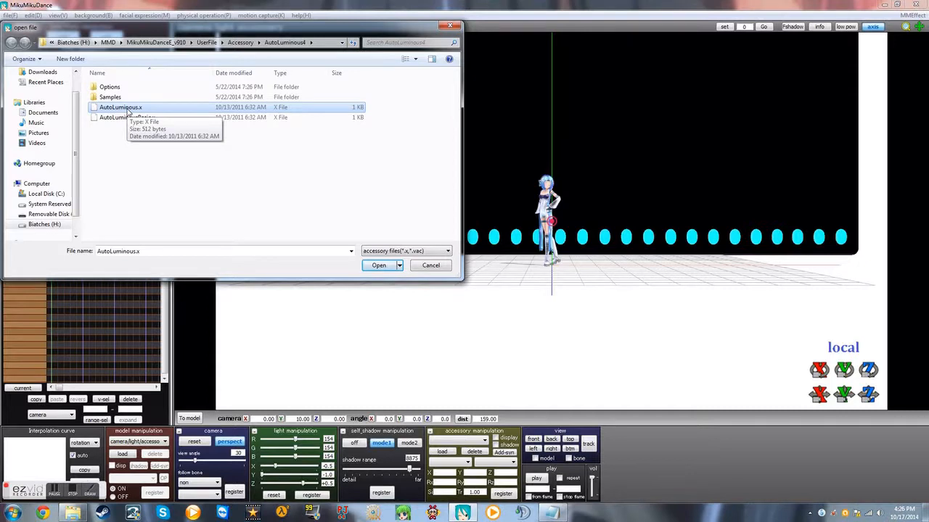
double_click(128, 109)
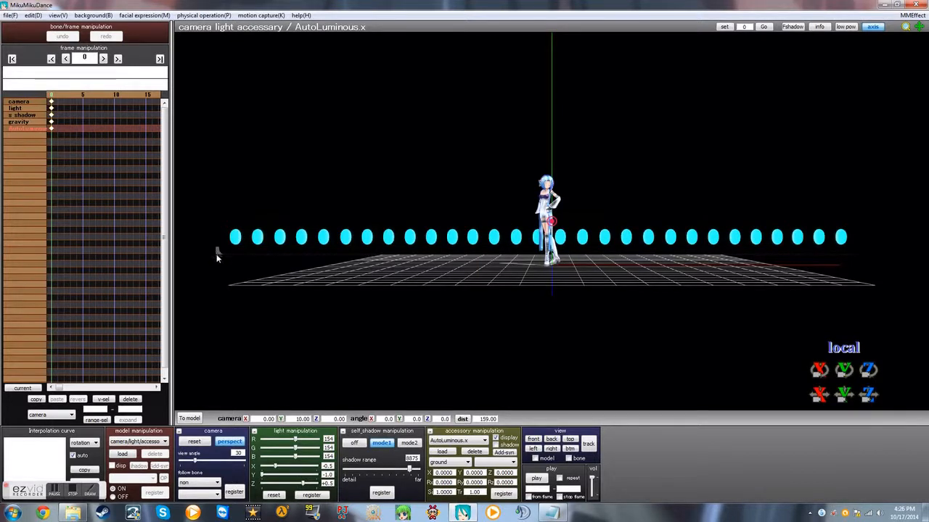
Step: Attach the AutoLuminous.x accessory to the Light Blue model's center bone
click(470, 462)
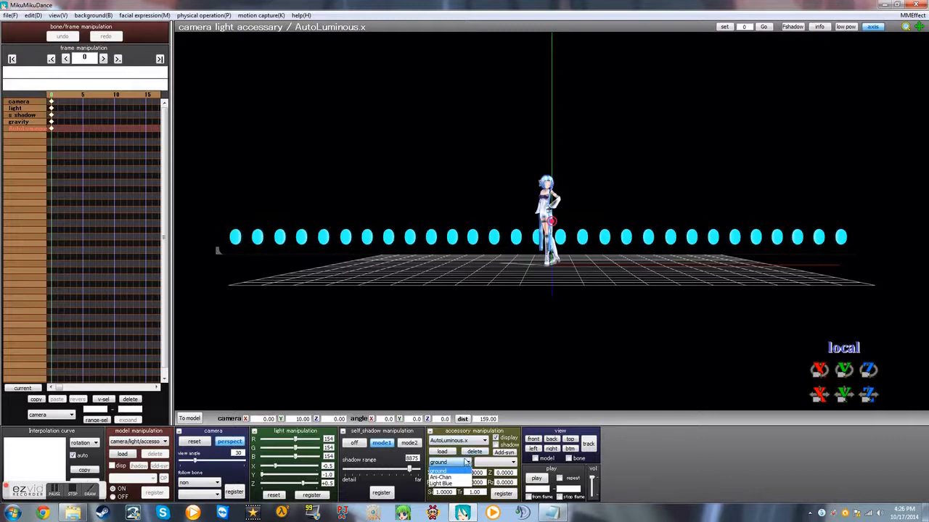
click(467, 463)
click(469, 463)
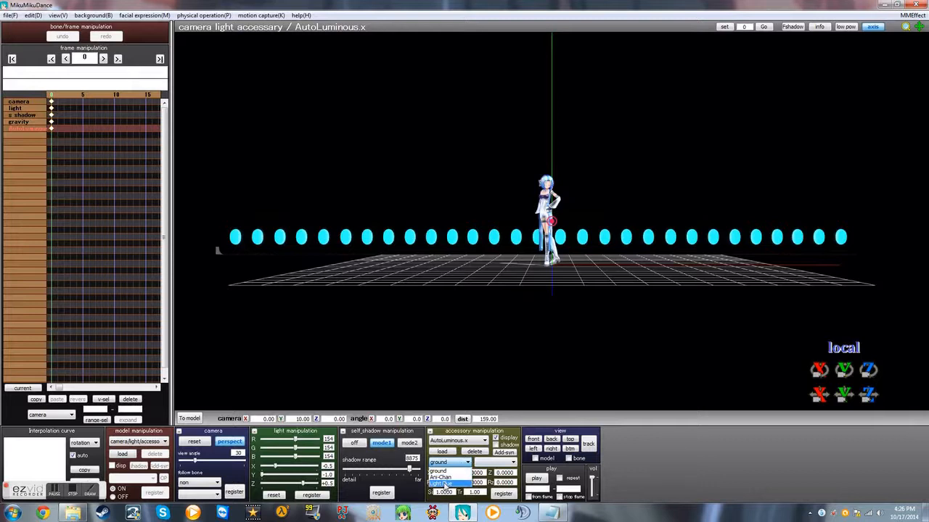
click(445, 484)
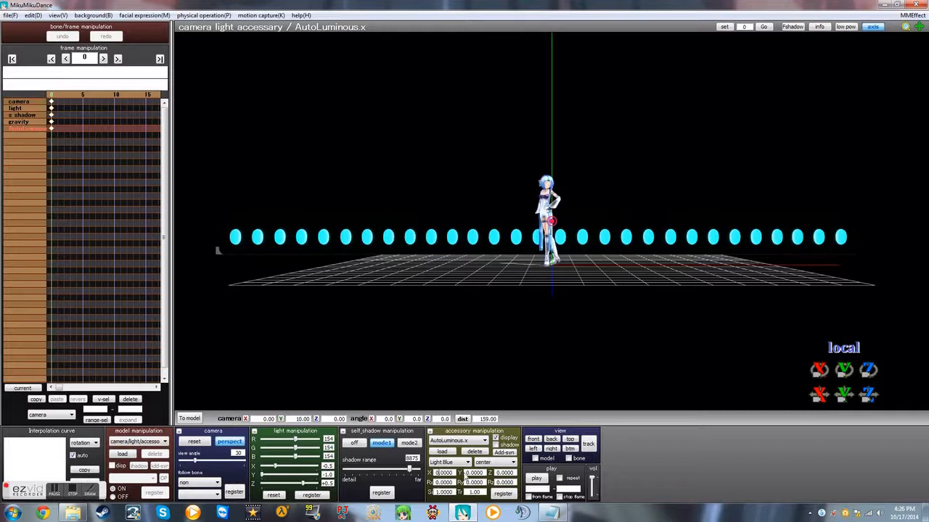
Step: Set AutoLuminous.x's X, Y and Z position to 1, register it, and enable Add-syn for the accessory
key(BackSpace)
text(1)
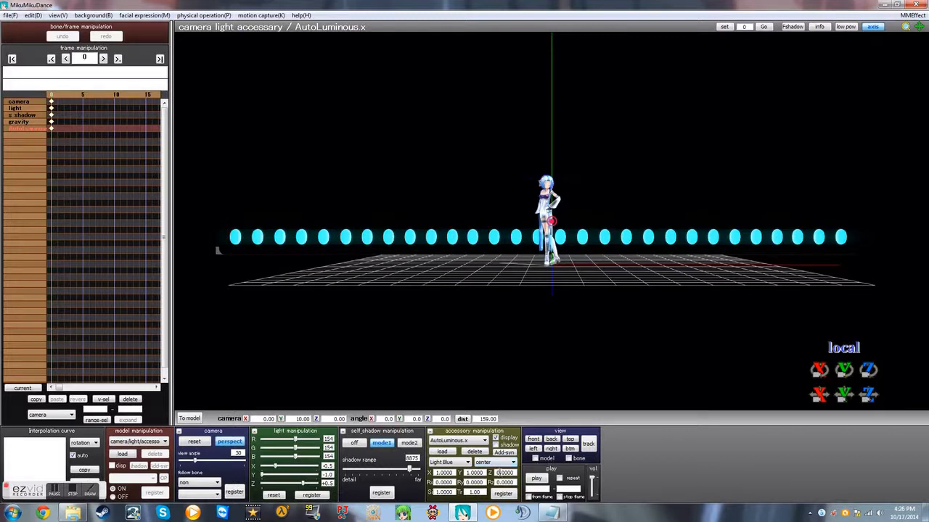
click(504, 494)
click(495, 453)
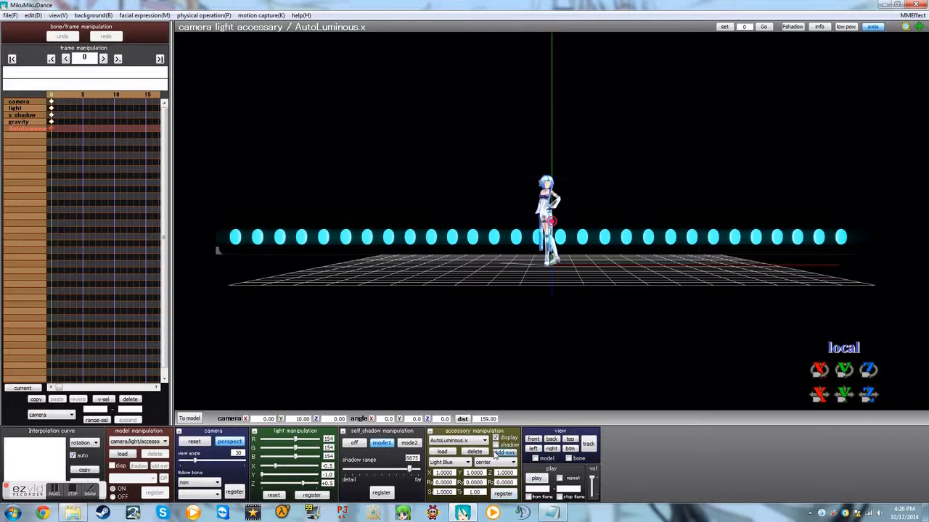
Step: Select the Light Blue model and enable its additive synthesis option
click(138, 441)
click(129, 463)
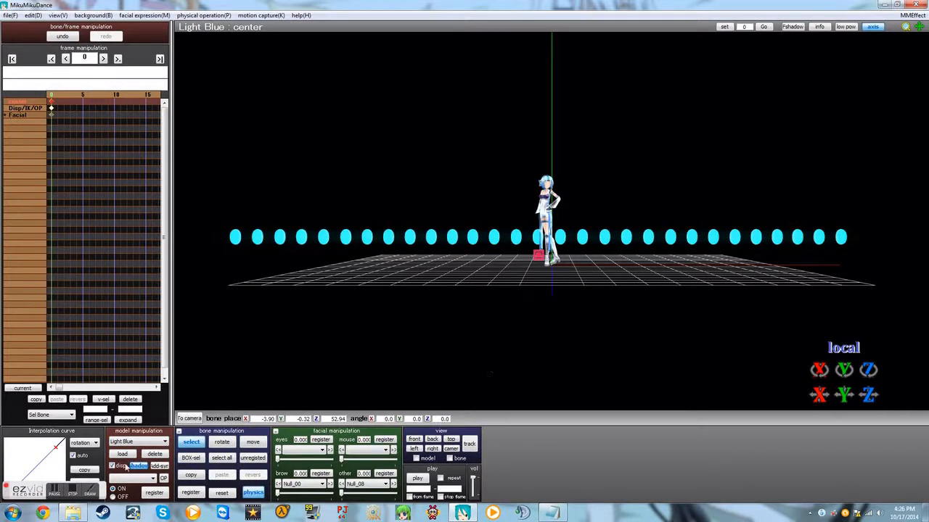
click(159, 466)
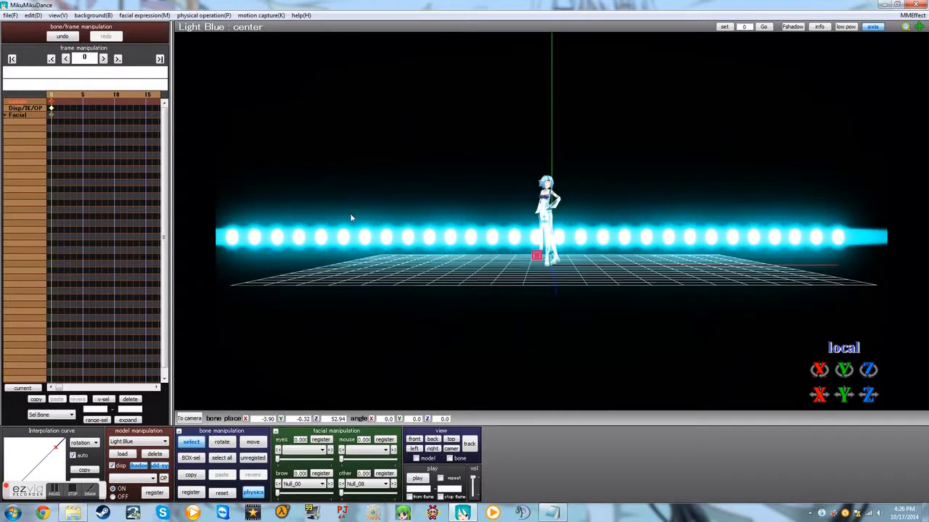
right_drag(350, 215, 350, 220)
Step: Load the motion Yellow_tutorial_0_1551.vmd from UserFile's Wave folder onto the Light Blue model and accept the bone name notice
click(4, 16)
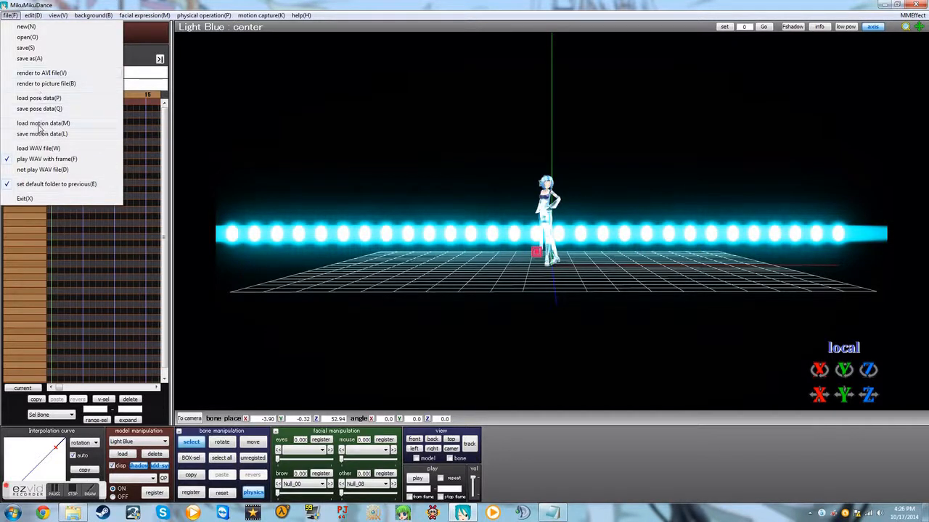
click(40, 125)
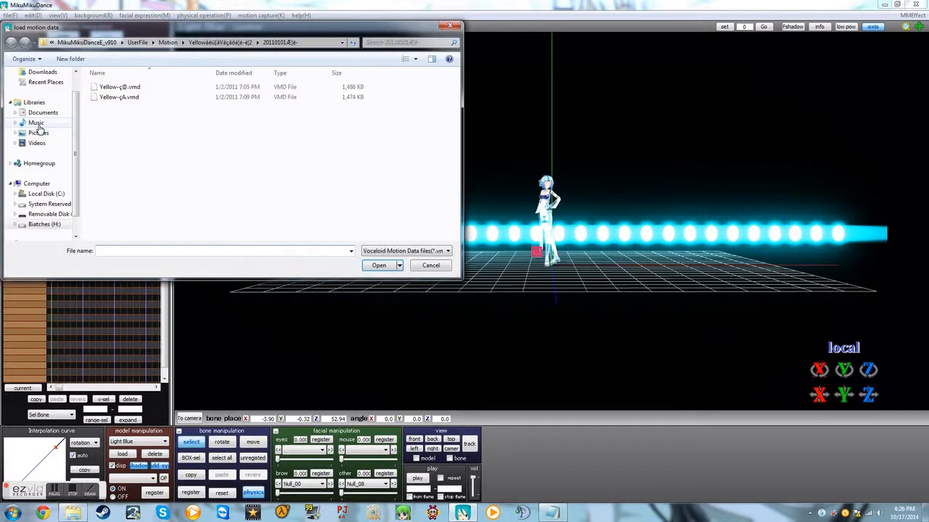
click(216, 42)
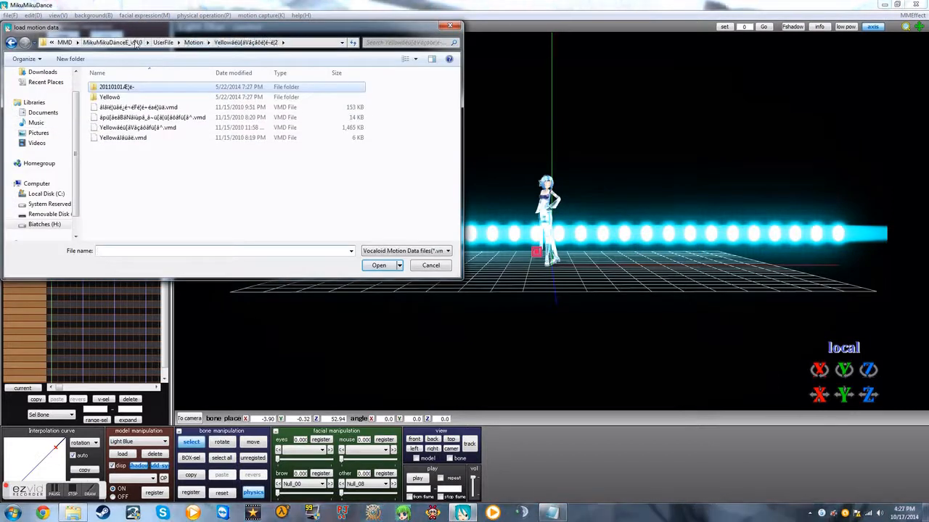
click(197, 43)
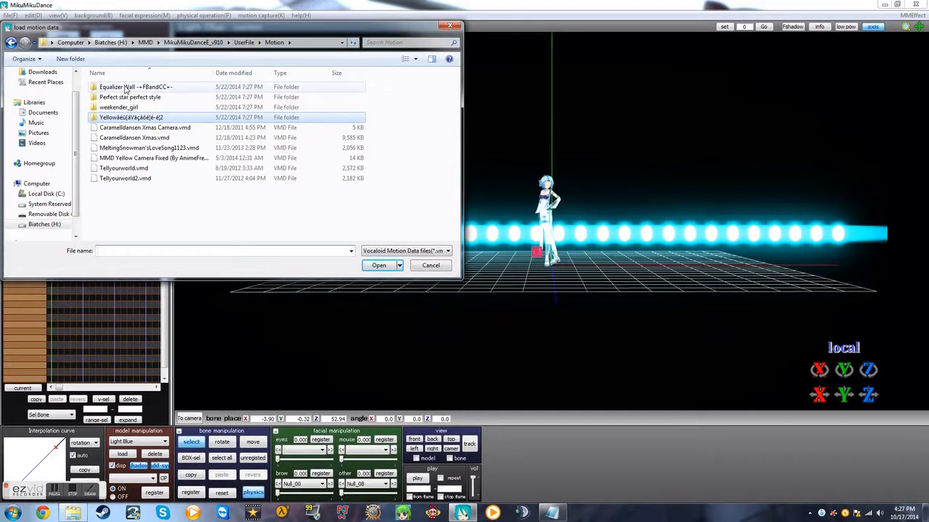
double_click(124, 87)
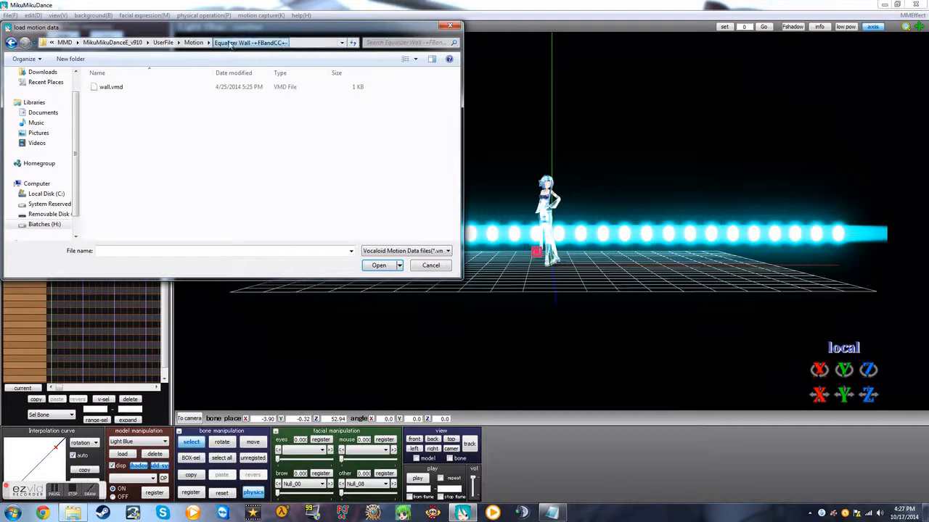
click(193, 42)
click(194, 43)
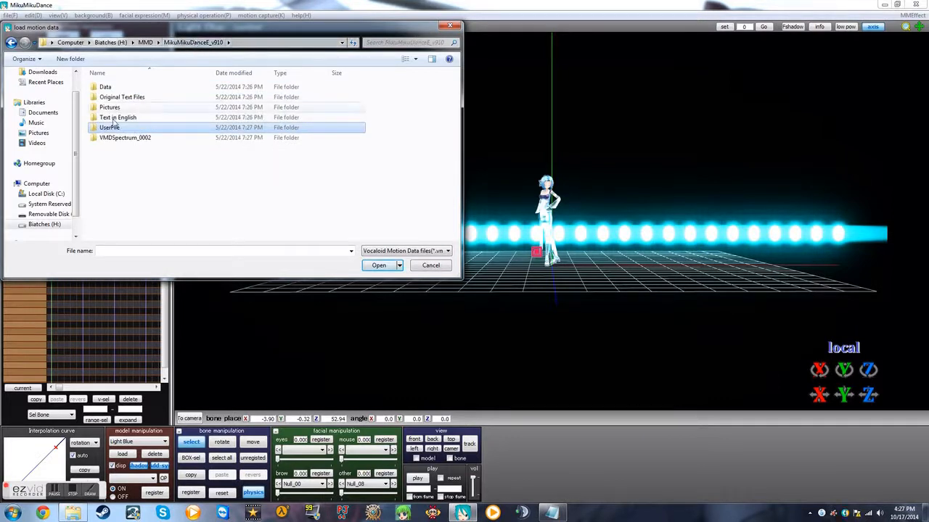
double_click(111, 128)
double_click(114, 147)
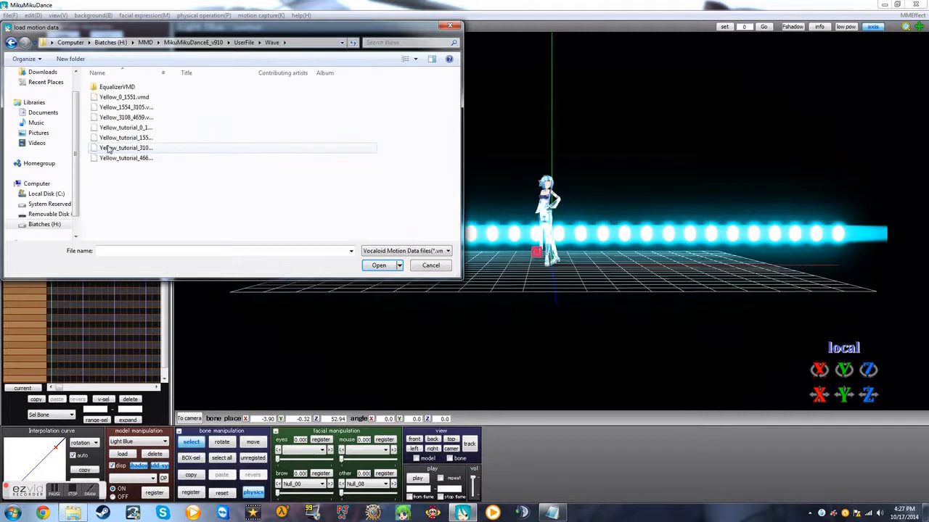
click(120, 129)
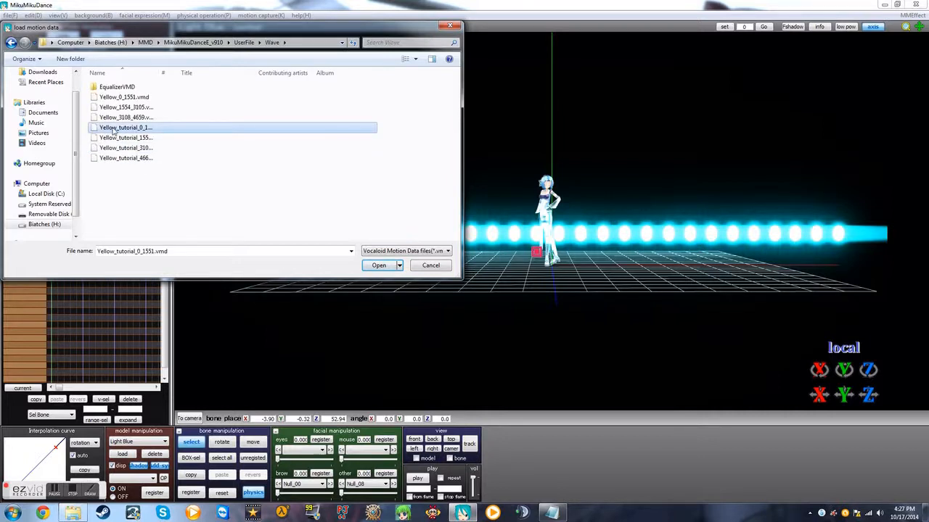
double_click(120, 130)
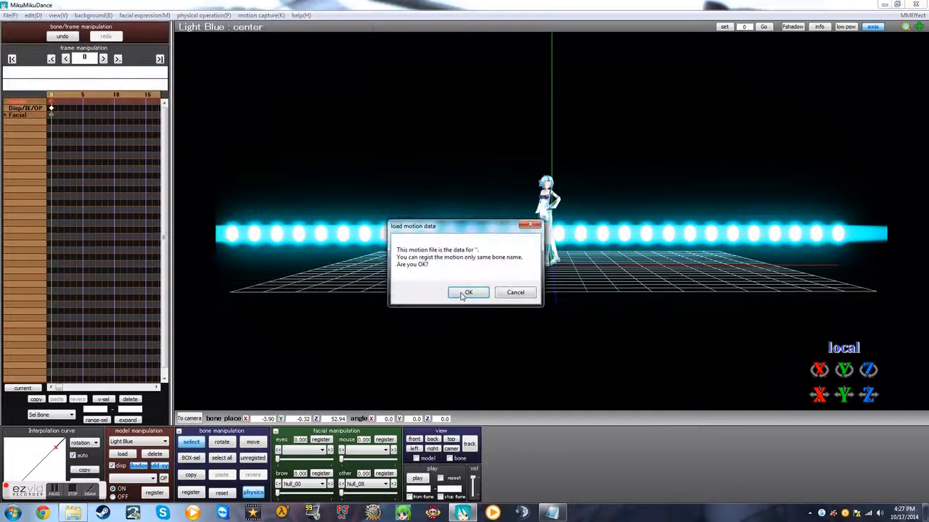
click(462, 293)
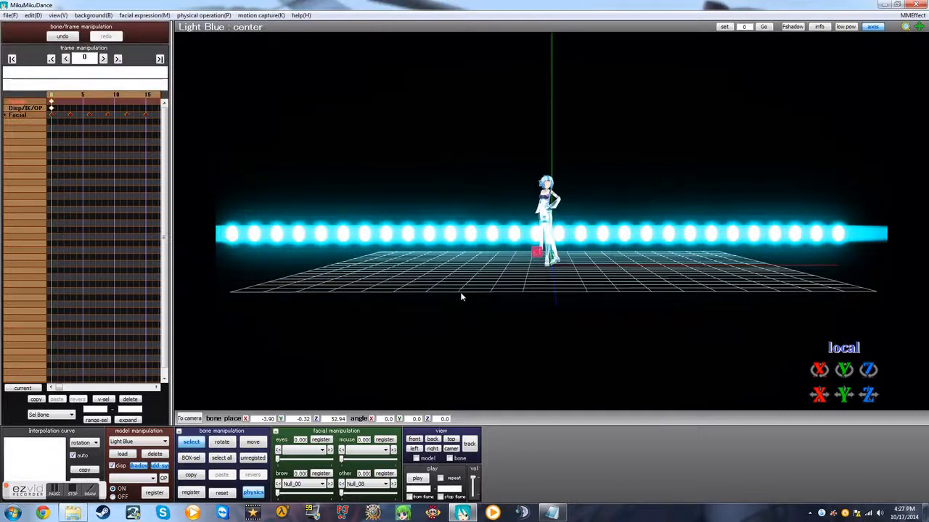
Step: Play the scene to preview the glowing equalizer wall's spectrum motion, and stop the playback
click(418, 480)
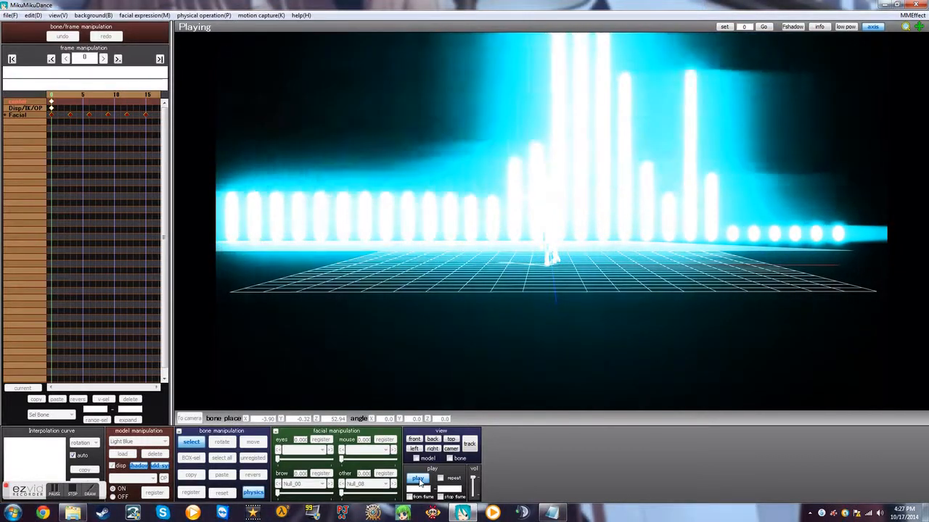
click(419, 482)
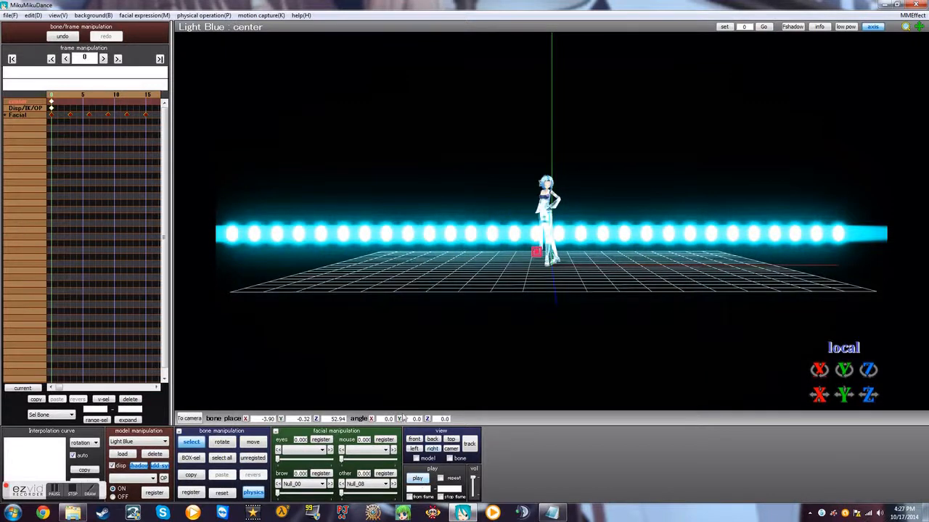
Step: Return to camera/light/accessory mode, set AutoLuminous.x's size (Si) to 0.06, and register it
click(142, 444)
click(135, 453)
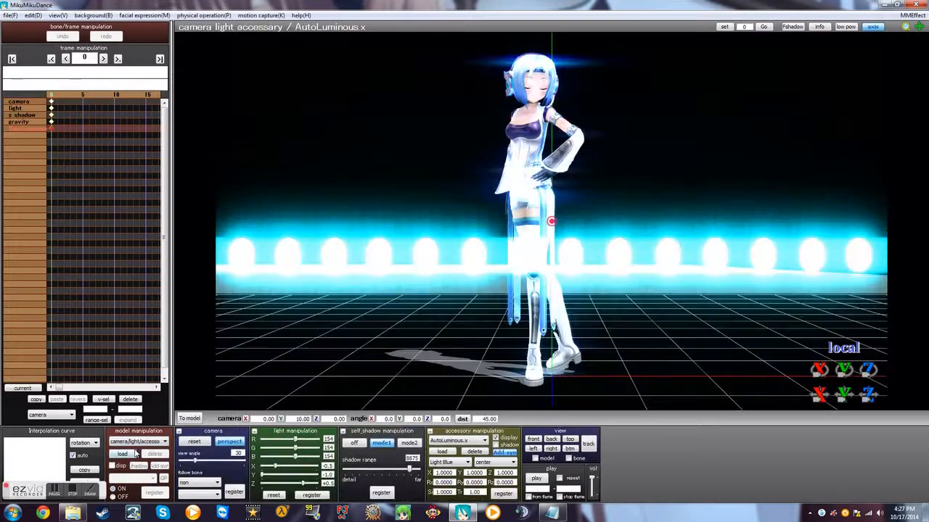
scroll(471, 283, down, 3)
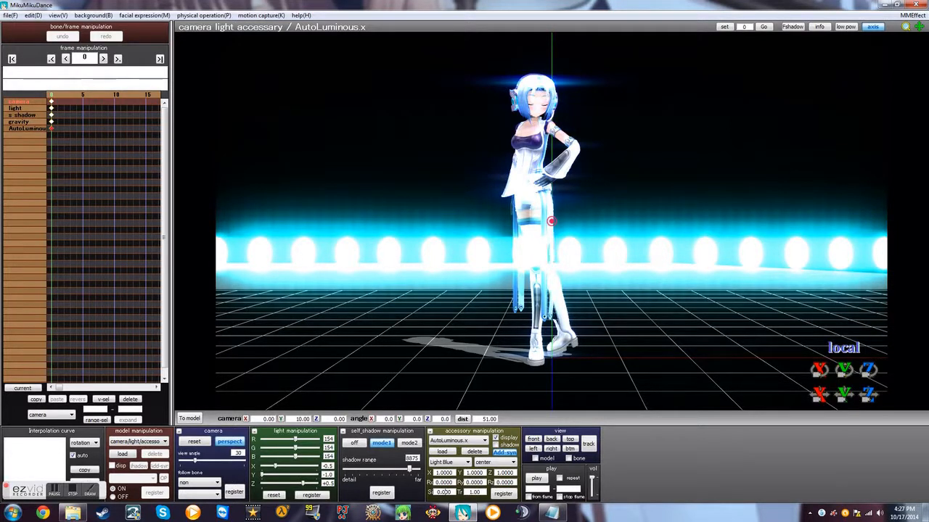
click(478, 493)
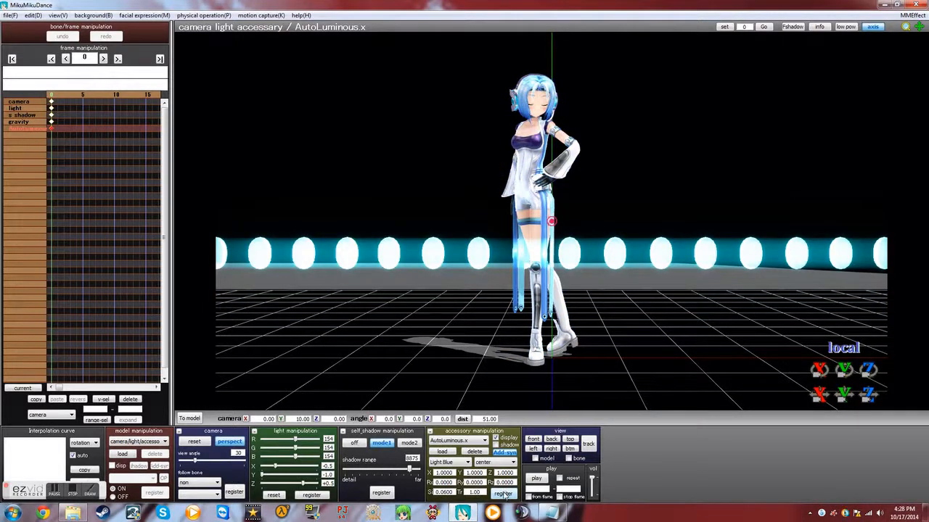
Step: Play the scene to check the equalizer bars and dance with the reduced glow, and stop the playback
click(537, 479)
scroll(492, 347, down, 5)
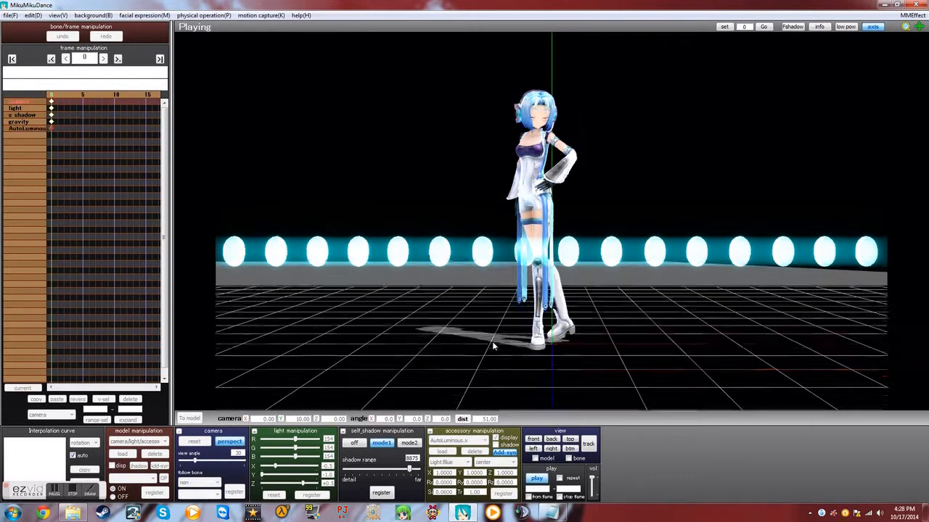
scroll(493, 347, down, 2)
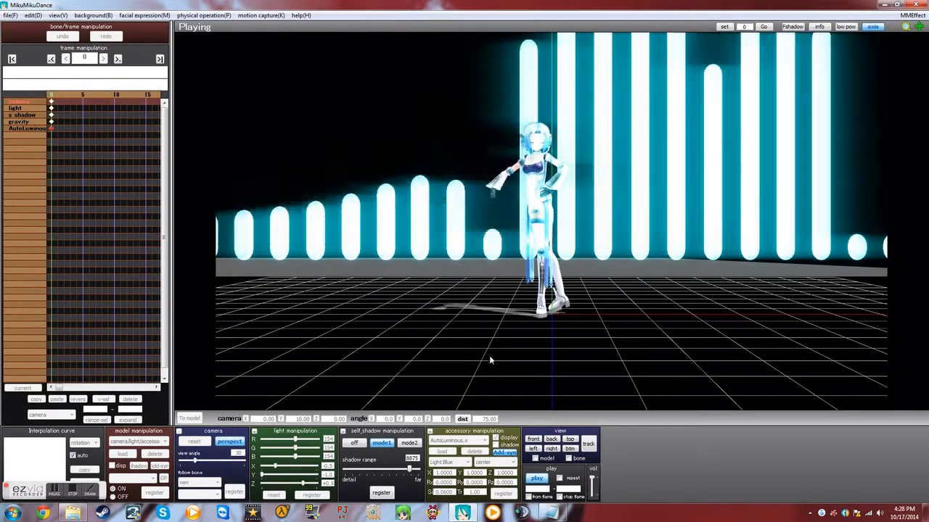
click(538, 480)
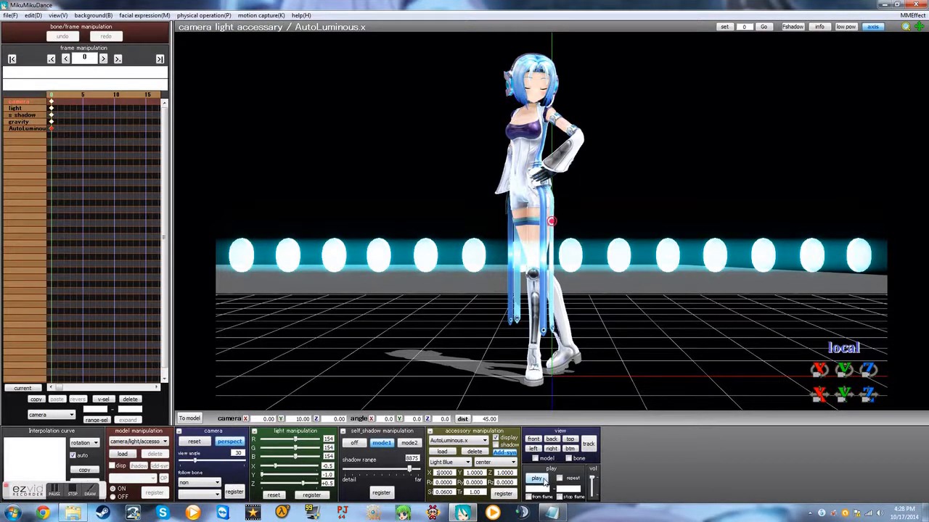
Step: Set AutoLuminous.x's X value to 10, register it, and examine the glow on the wall
text(0)
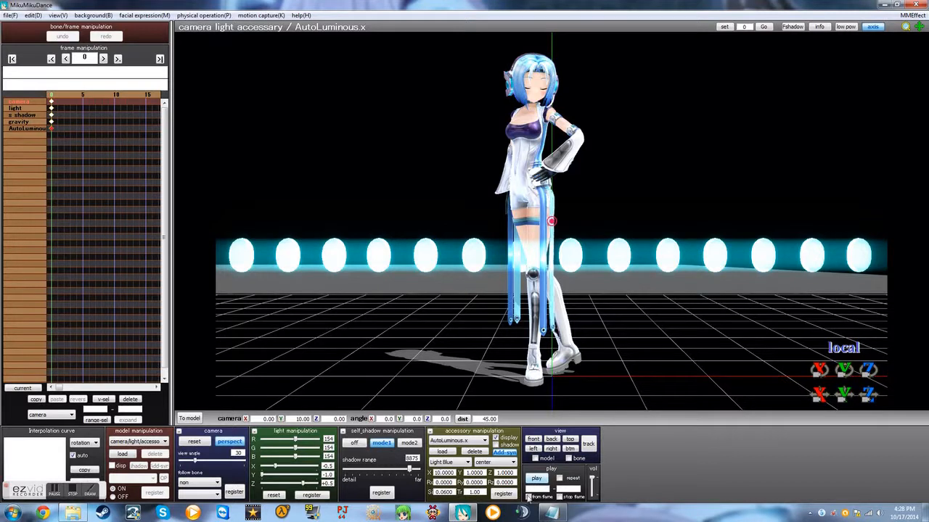
click(504, 494)
scroll(498, 303, down, 8)
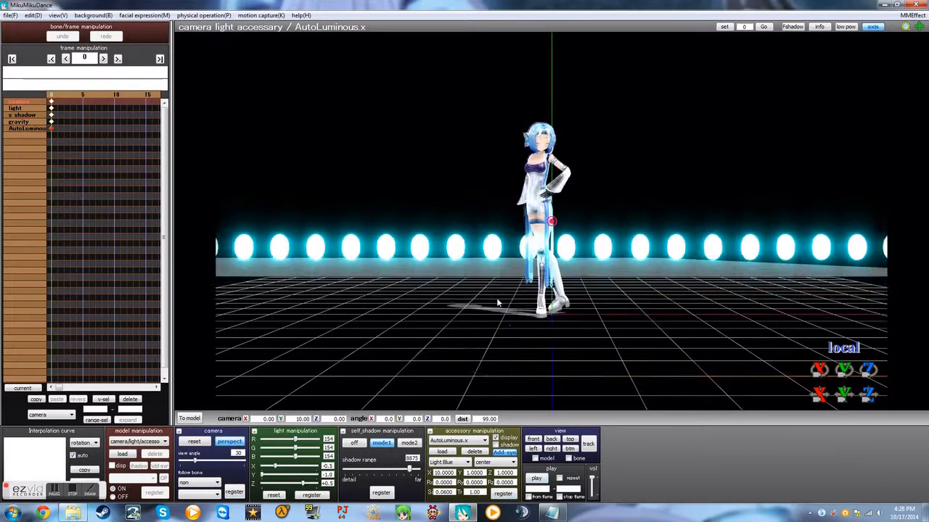
scroll(497, 301, down, 3)
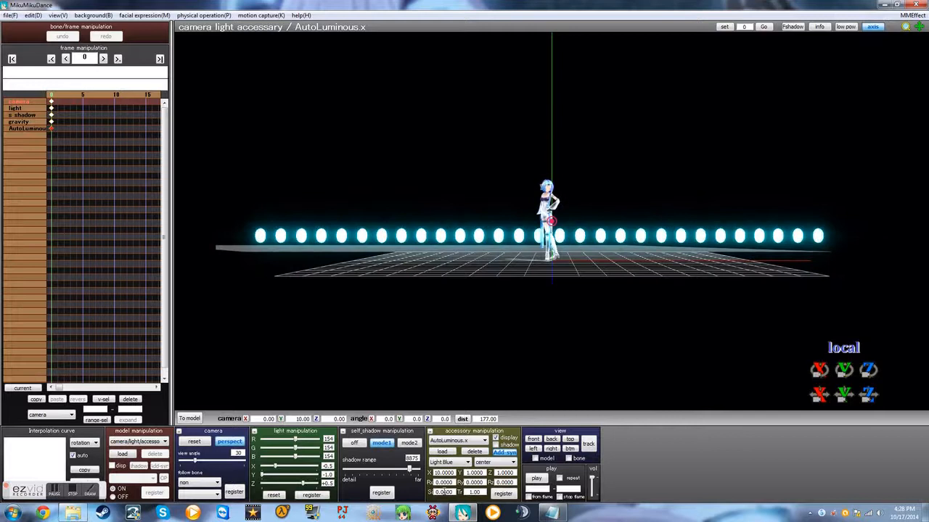
scroll(461, 274, up, 2)
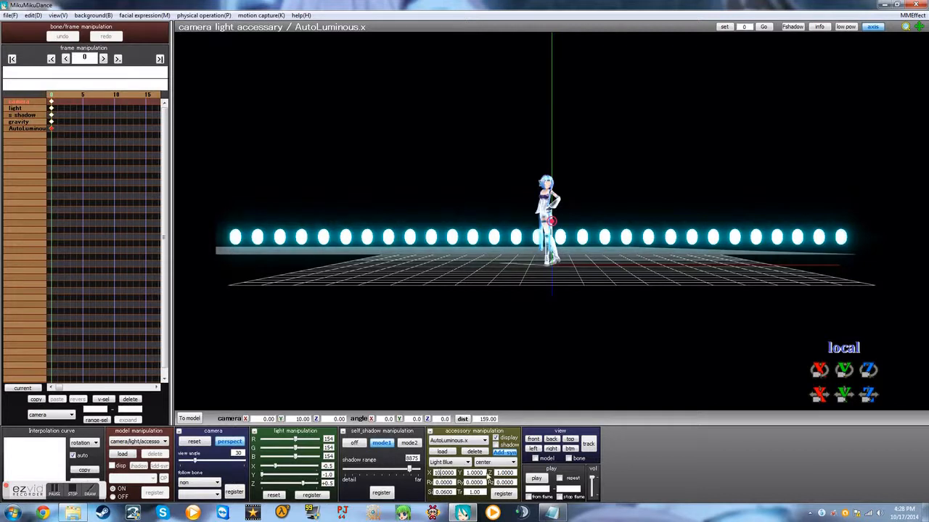
Step: Set AutoLuminous.x's X value back to 1 and register it
key(BackSpace)
click(504, 494)
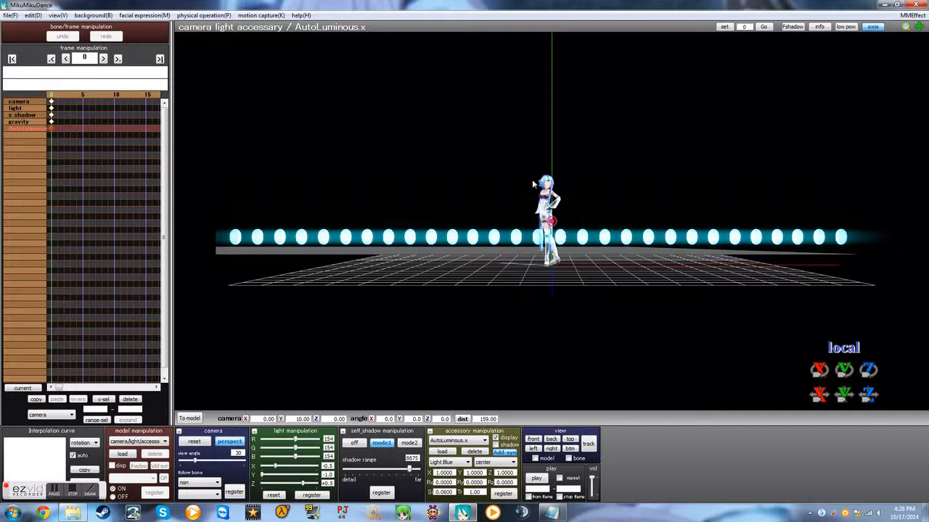
Step: Frame Ani-Chan and the full equalizer wall from a slightly raised angle, and start playing the scene
scroll(553, 171, up, 3)
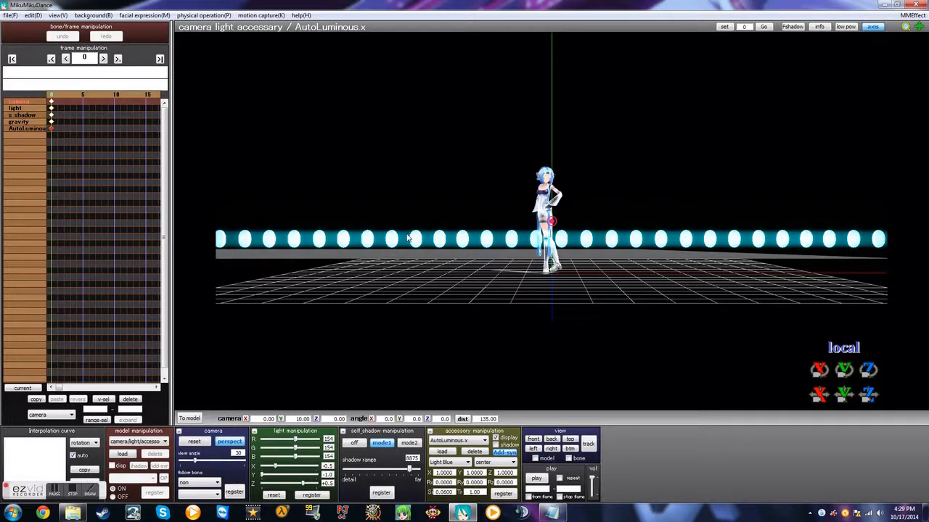
right_drag(358, 224, 313, 222)
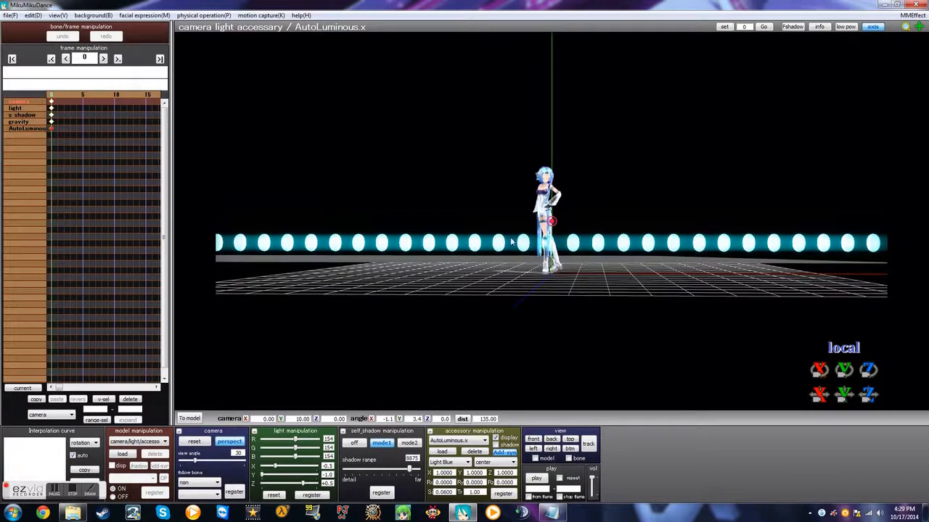
scroll(521, 203, down, 3)
right_drag(526, 199, 528, 205)
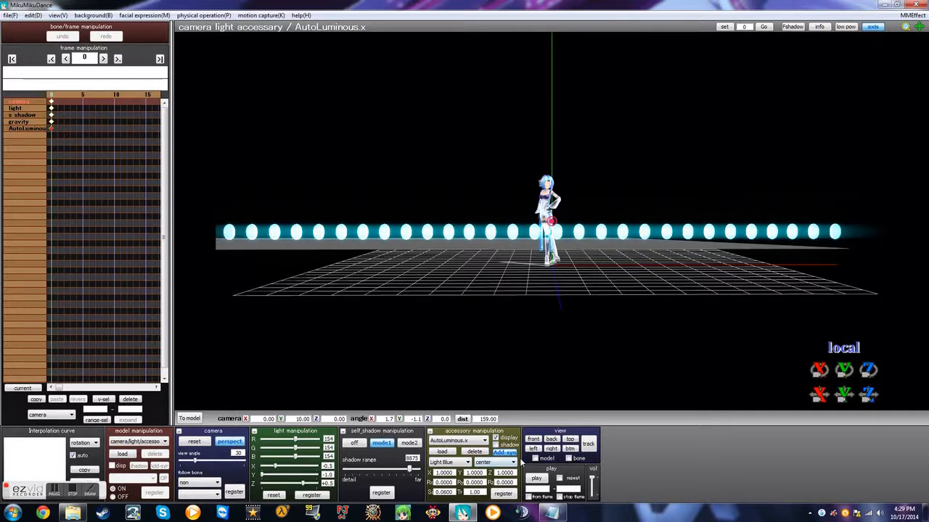
scroll(521, 463, up, 2)
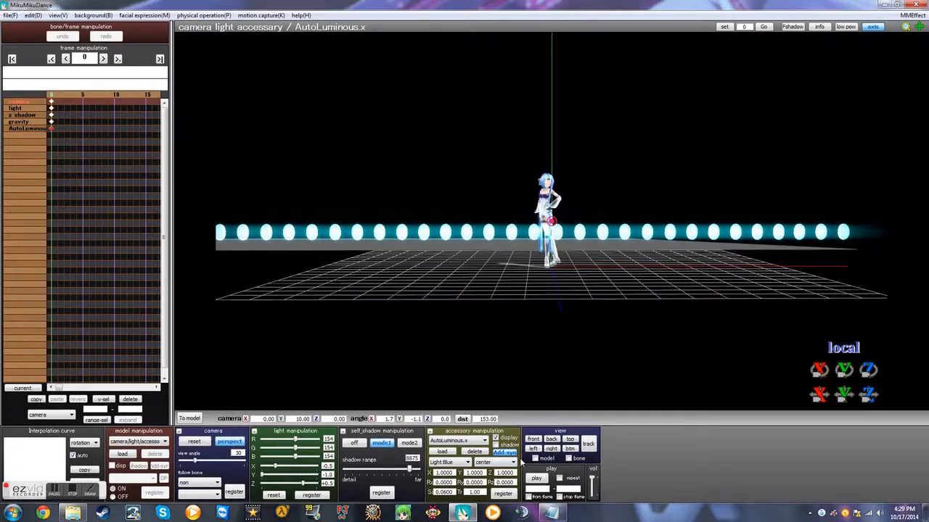
click(546, 481)
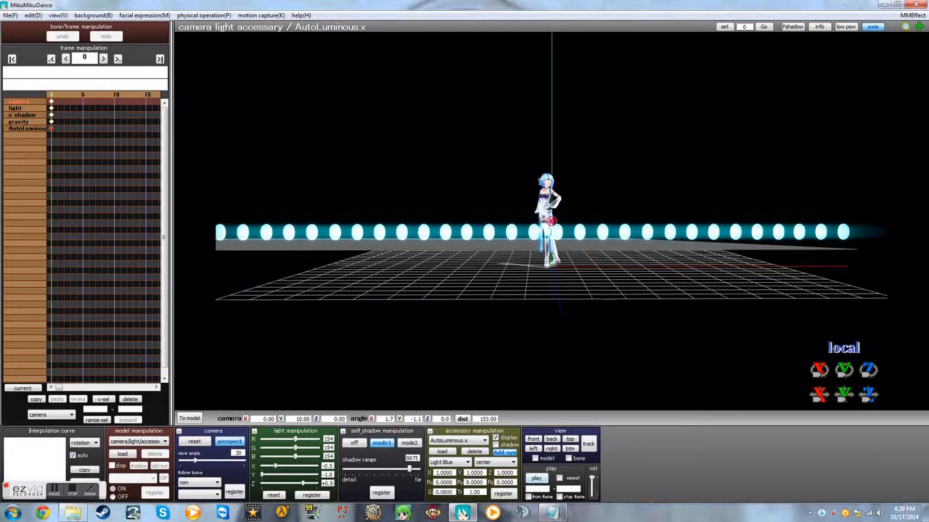